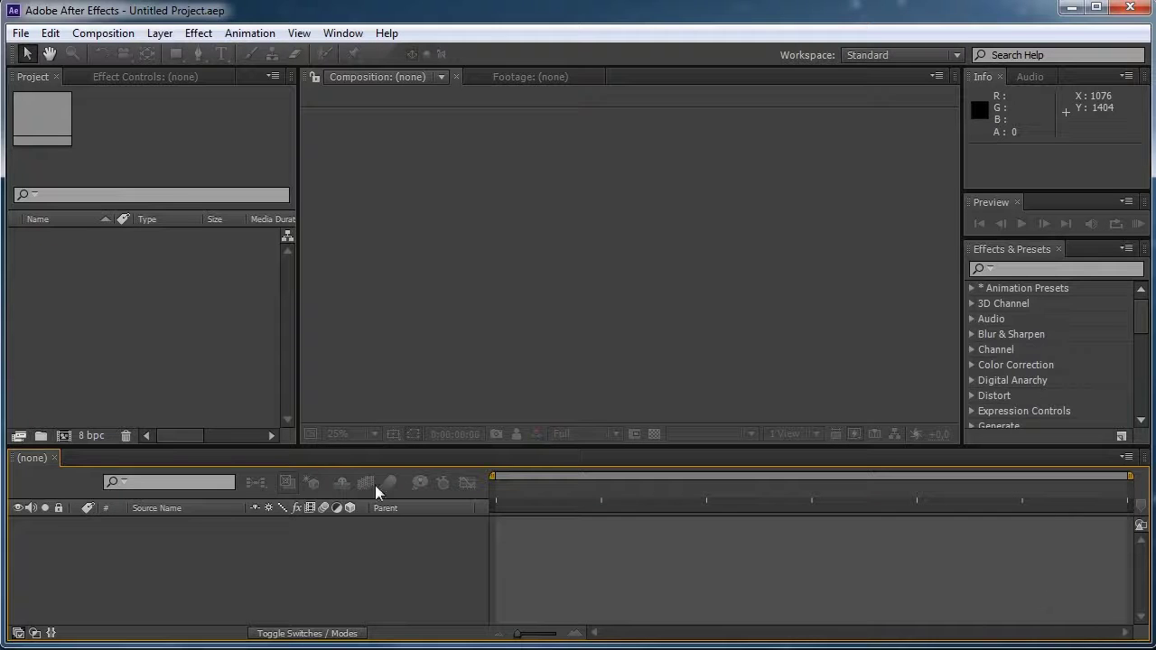
Import the Barack Obama speech MP4 into the project and create a new composition from that footage
{"action": "left_click", "coordinate": [156, 303]}
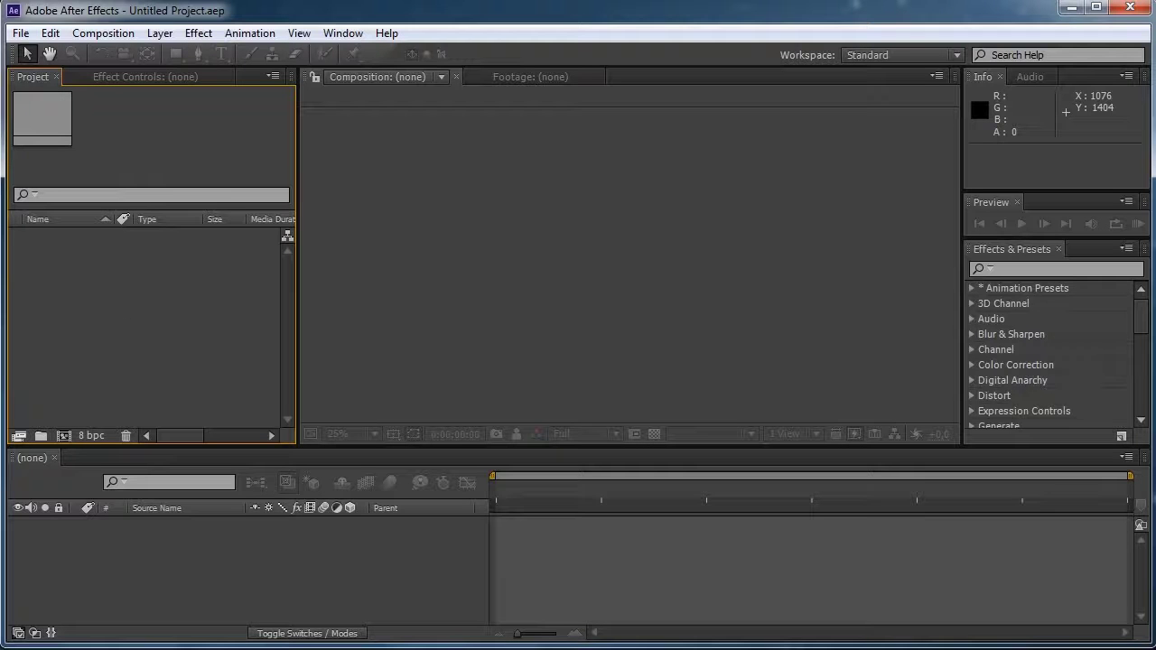
{"action": "left_click_drag", "start_coordinate": [0, 298], "coordinate": [96, 289]}
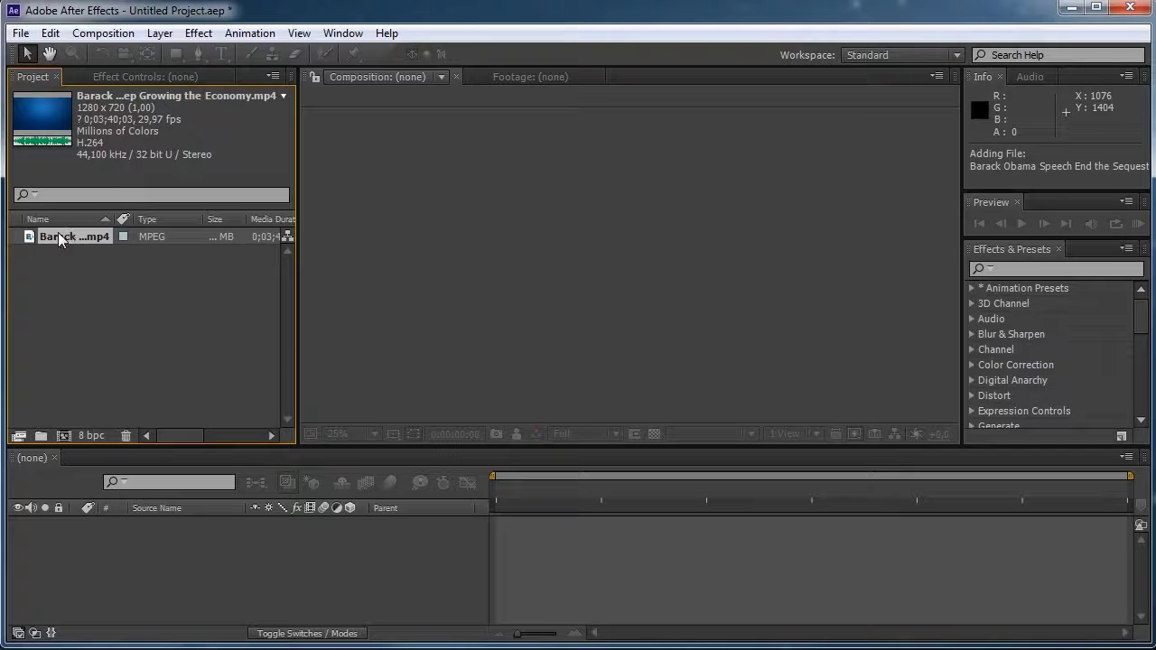
{"action": "left_click_drag", "start_coordinate": [59, 235], "coordinate": [64, 438]}
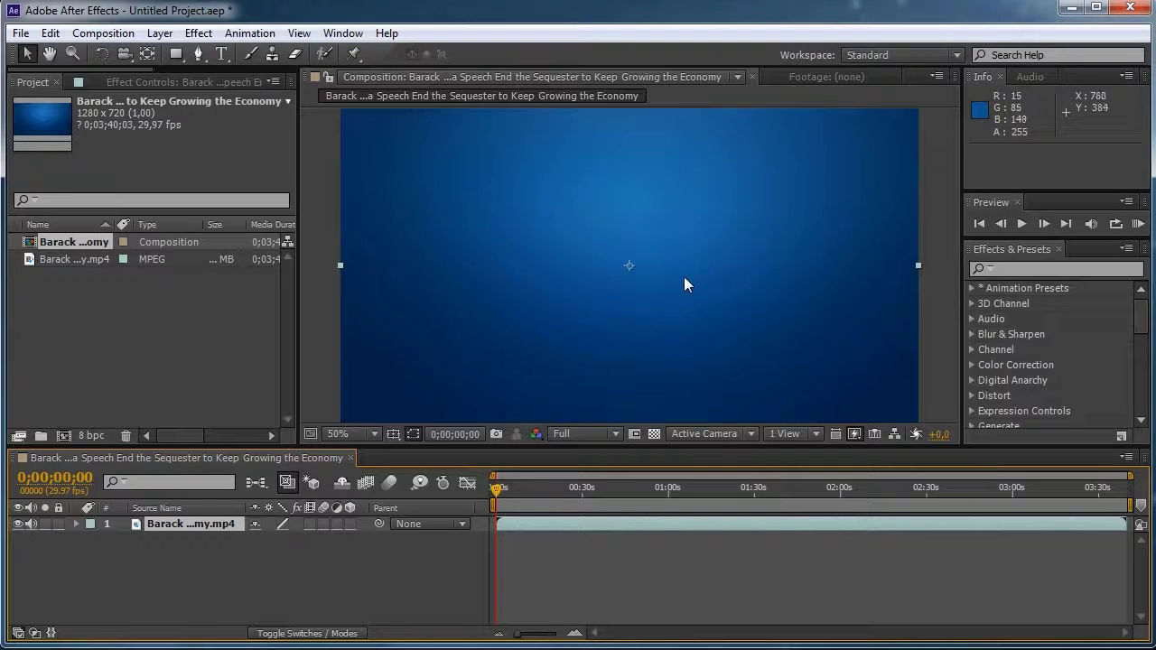
Move the current time in the timeline to 0;01;17;14 to show the speaker's close-up
{"action": "left_click", "coordinate": [49, 263]}
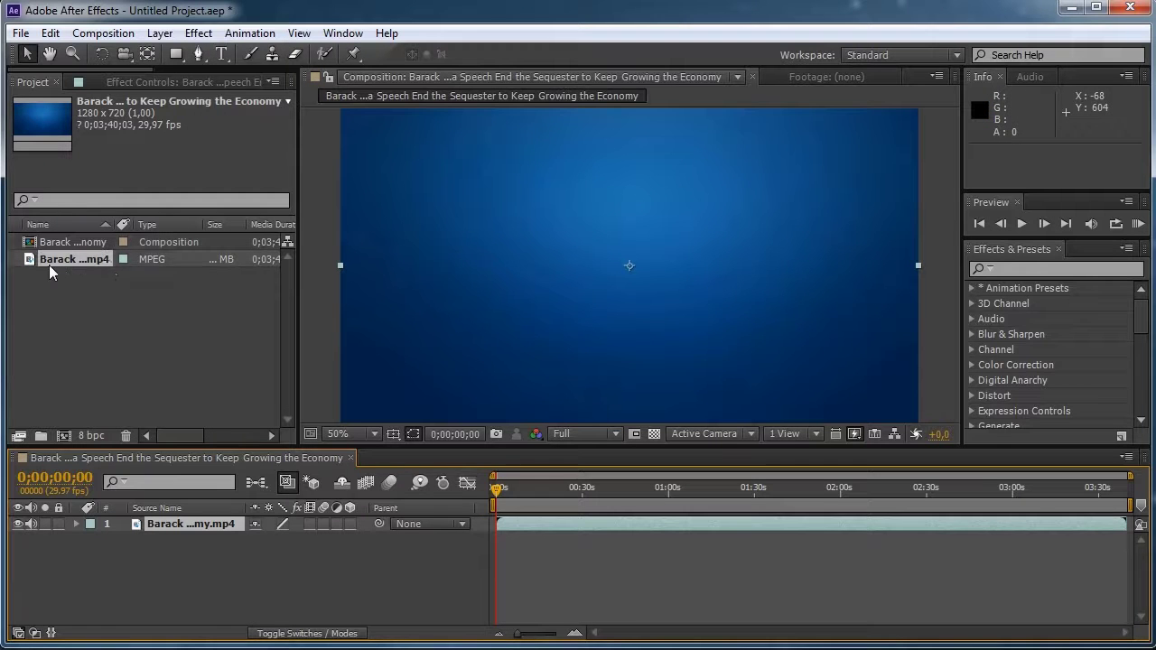
{"action": "left_click", "coordinate": [466, 559]}
{"action": "left_click_drag", "start_coordinate": [494, 486], "coordinate": [694, 515]}
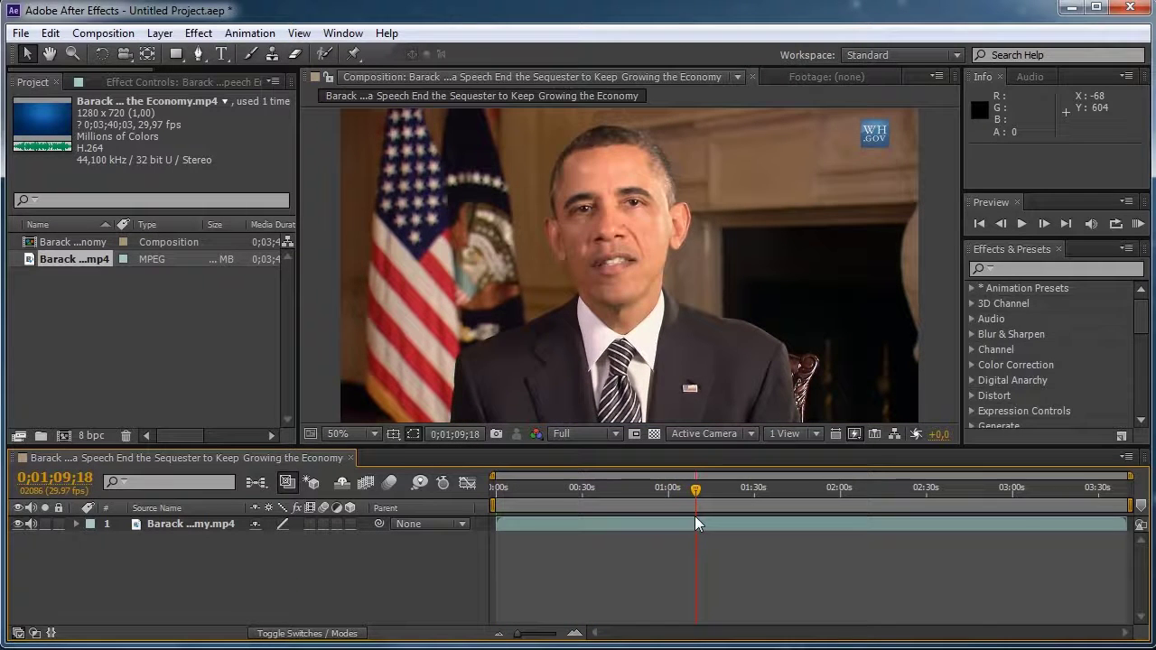
{"action": "left_click_drag", "start_coordinate": [695, 516], "coordinate": [717, 526]}
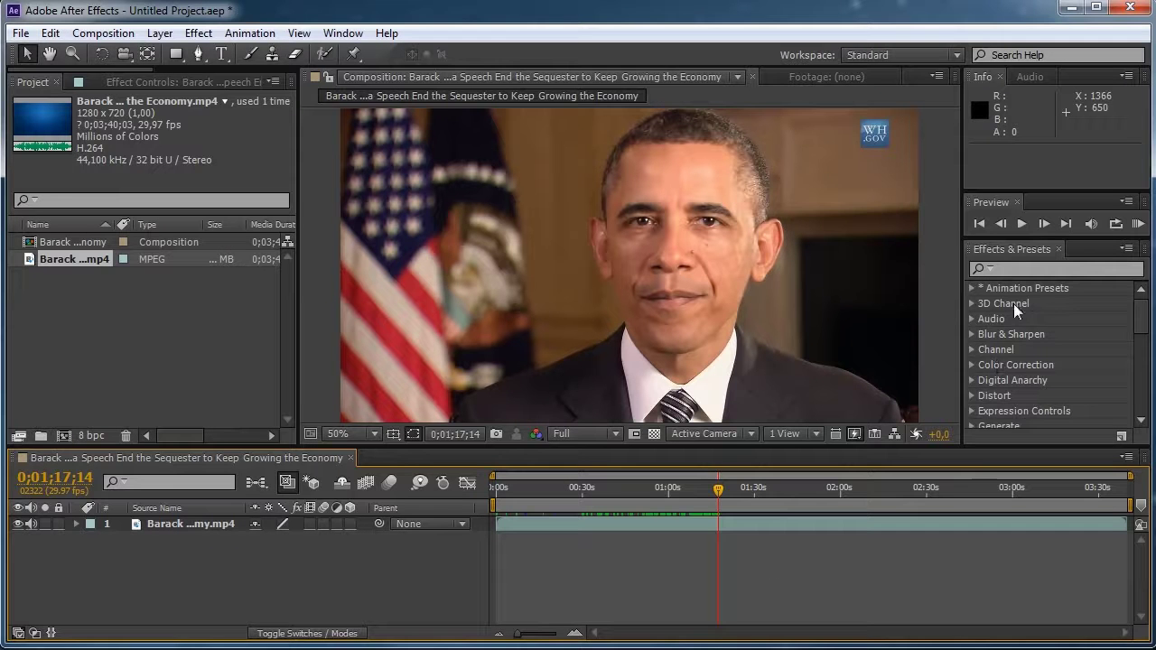
Apply the Fast Blur effect from the Blur & Sharpen category to the speech video layer
{"action": "left_click", "coordinate": [1015, 249]}
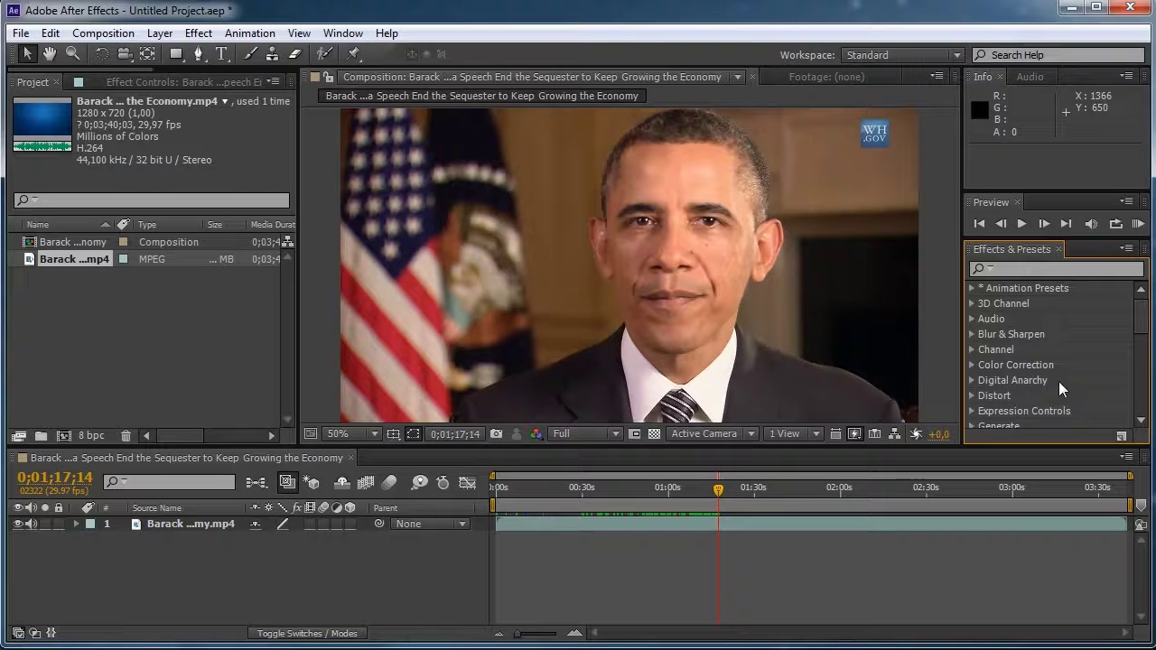
{"action": "left_click", "coordinate": [144, 527]}
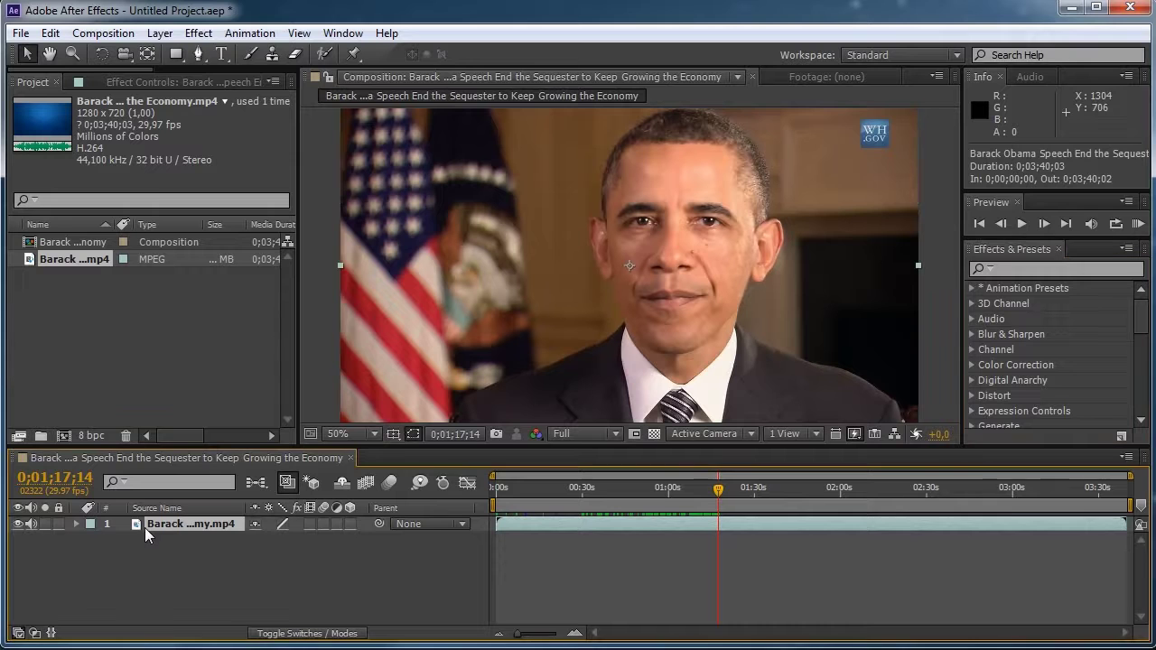
{"action": "left_click", "coordinate": [197, 33]}
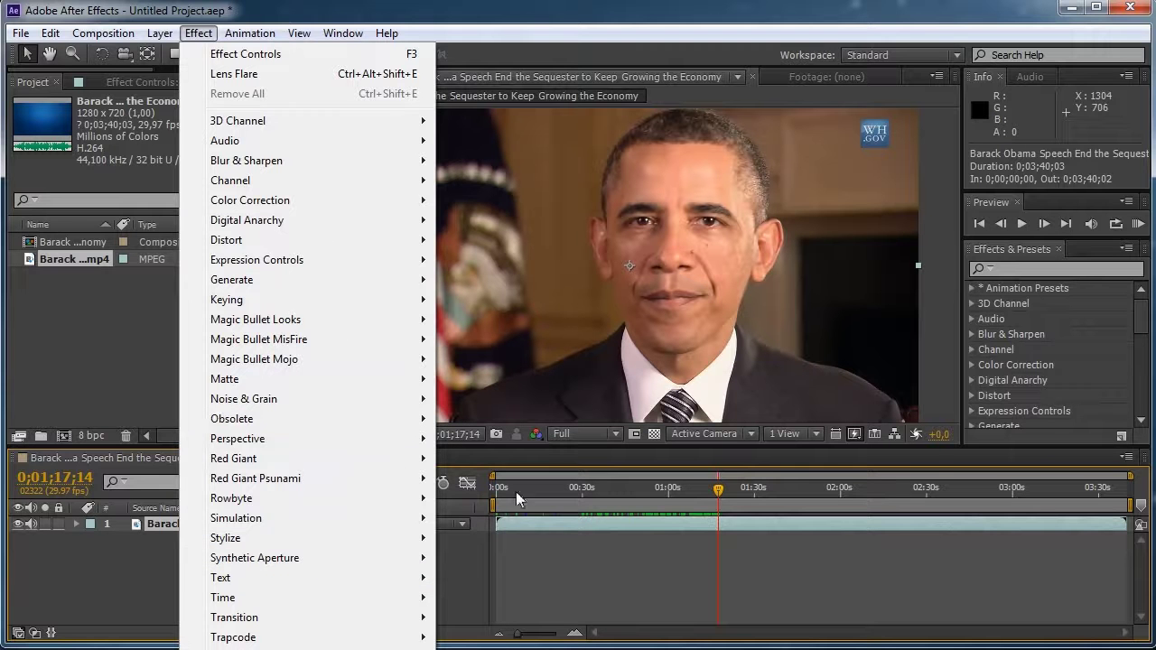
{"action": "left_click", "coordinate": [1105, 343]}
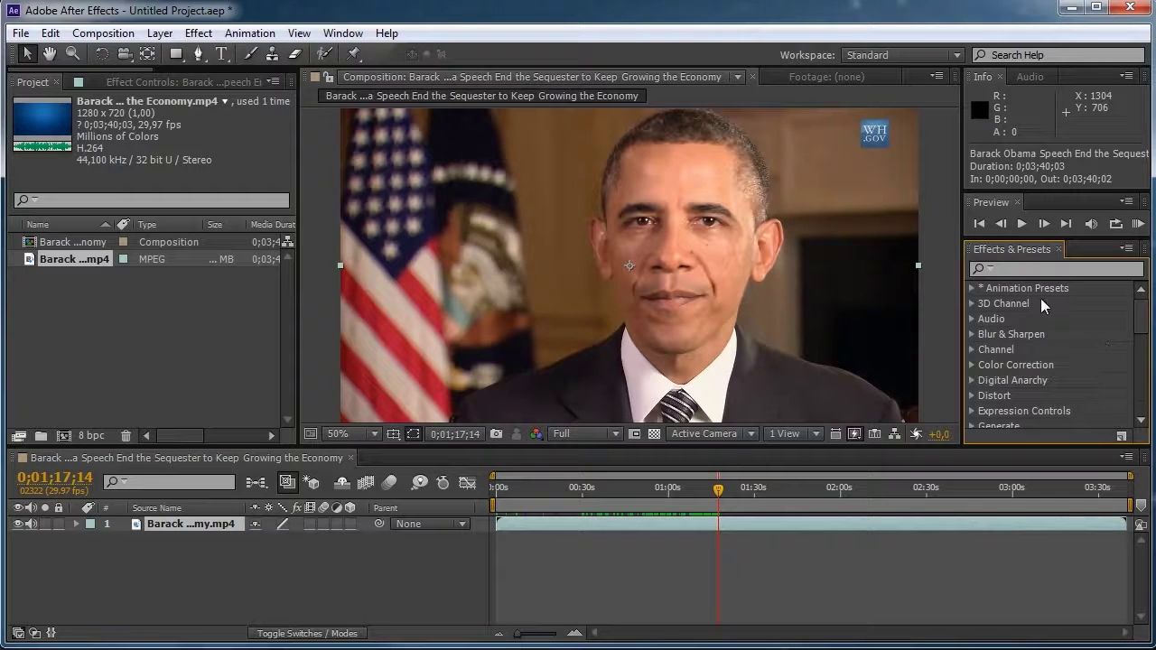
{"action": "scroll", "coordinate": [1143, 336], "scroll_direction": "down", "scroll_amount": 3}
{"action": "scroll", "coordinate": [1145, 325], "scroll_direction": "up", "scroll_amount": 3}
{"action": "left_click", "coordinate": [971, 333]}
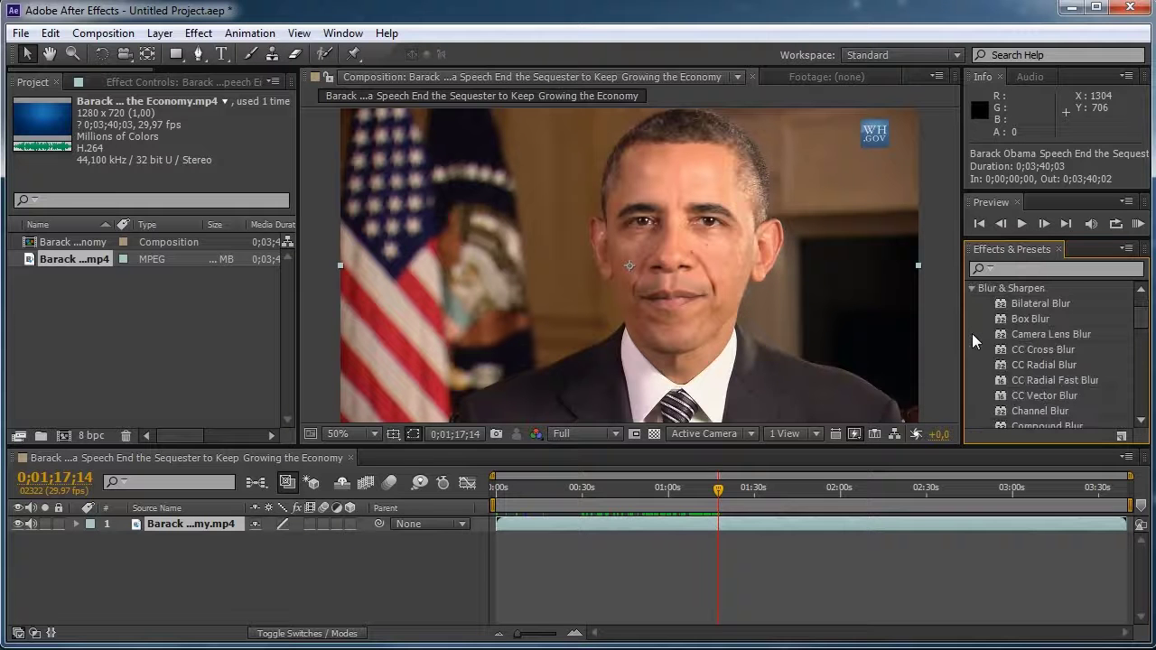
{"action": "left_click_drag", "start_coordinate": [1139, 325], "coordinate": [1139, 348]}
{"action": "left_click", "coordinate": [1030, 335]}
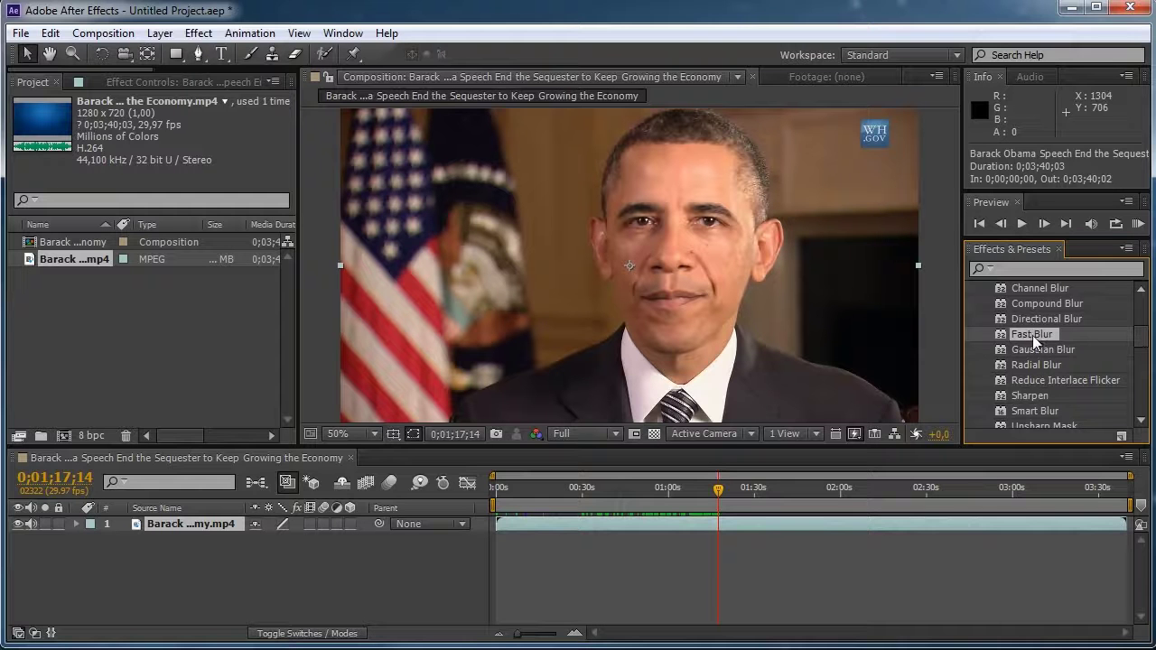
{"action": "left_click_drag", "start_coordinate": [1032, 335], "coordinate": [182, 524]}
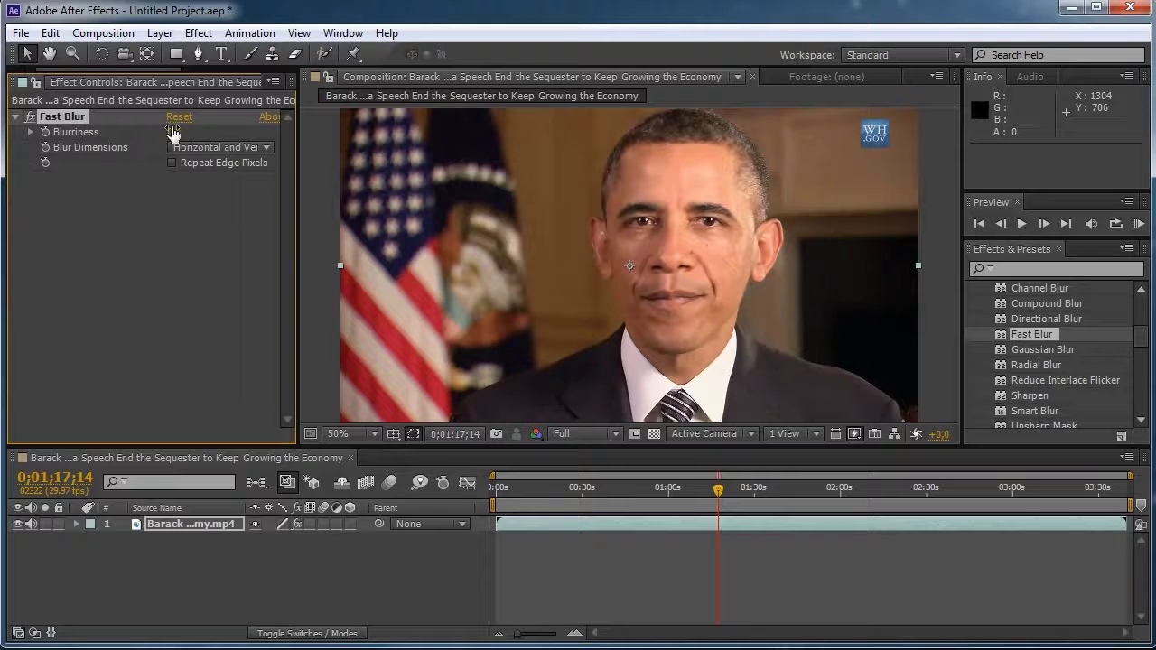
Check the Blur Dimensions options without changing them and set the Fast Blur Blurriness to 38
{"action": "left_click", "coordinate": [265, 151]}
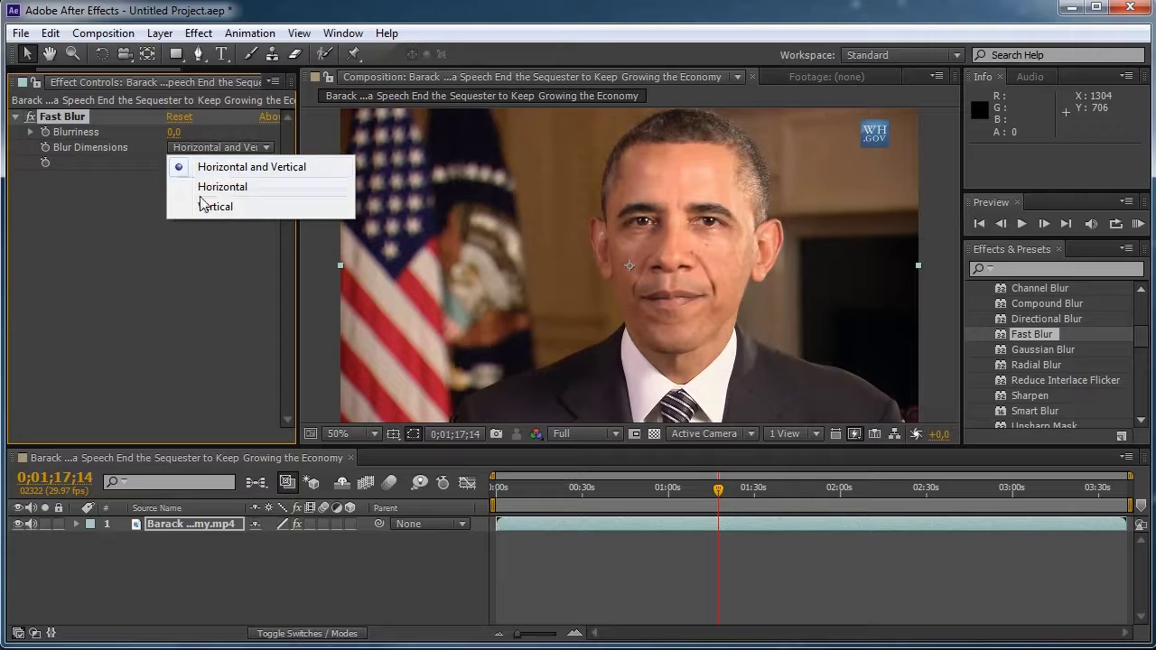
{"action": "left_click", "coordinate": [112, 191]}
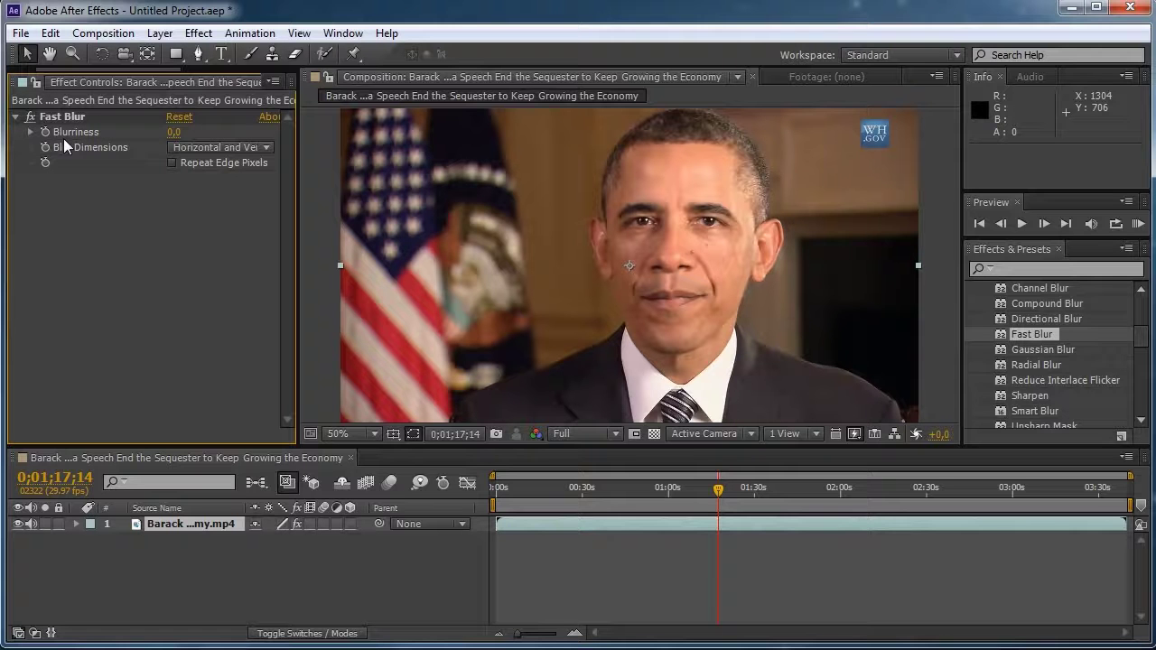
{"action": "left_click_drag", "start_coordinate": [170, 137], "coordinate": [204, 134]}
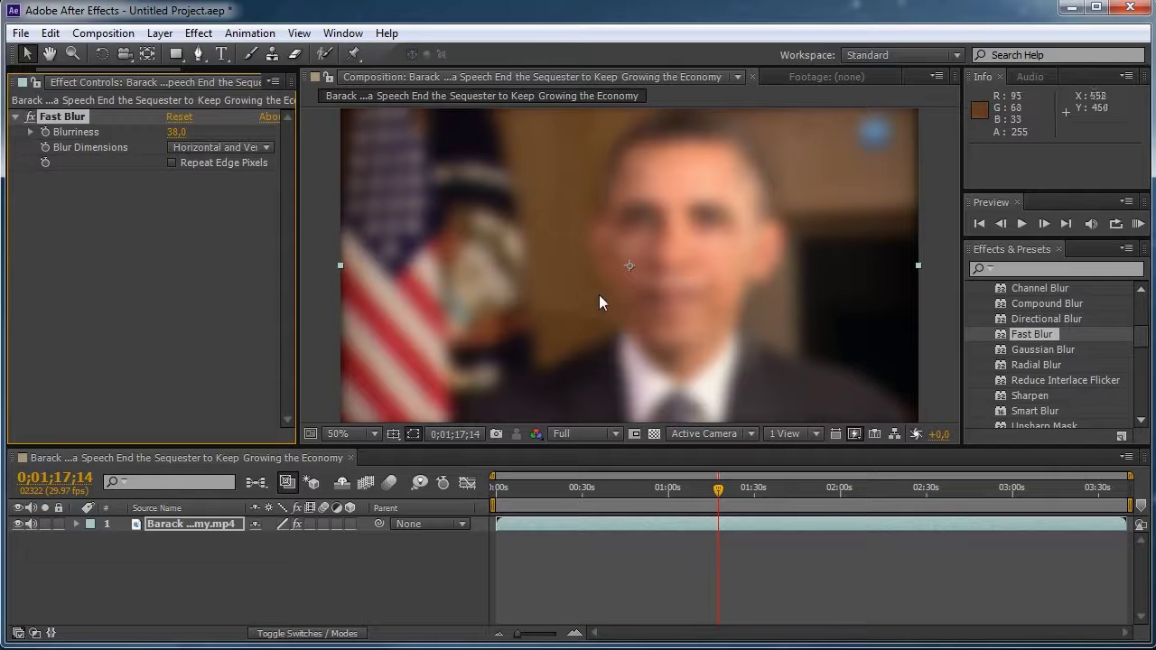
Inspect the blurred frame's edges and turn on Repeat Edge Pixels for the Fast Blur effect
{"action": "left_click_drag", "start_coordinate": [849, 259], "coordinate": [818, 303]}
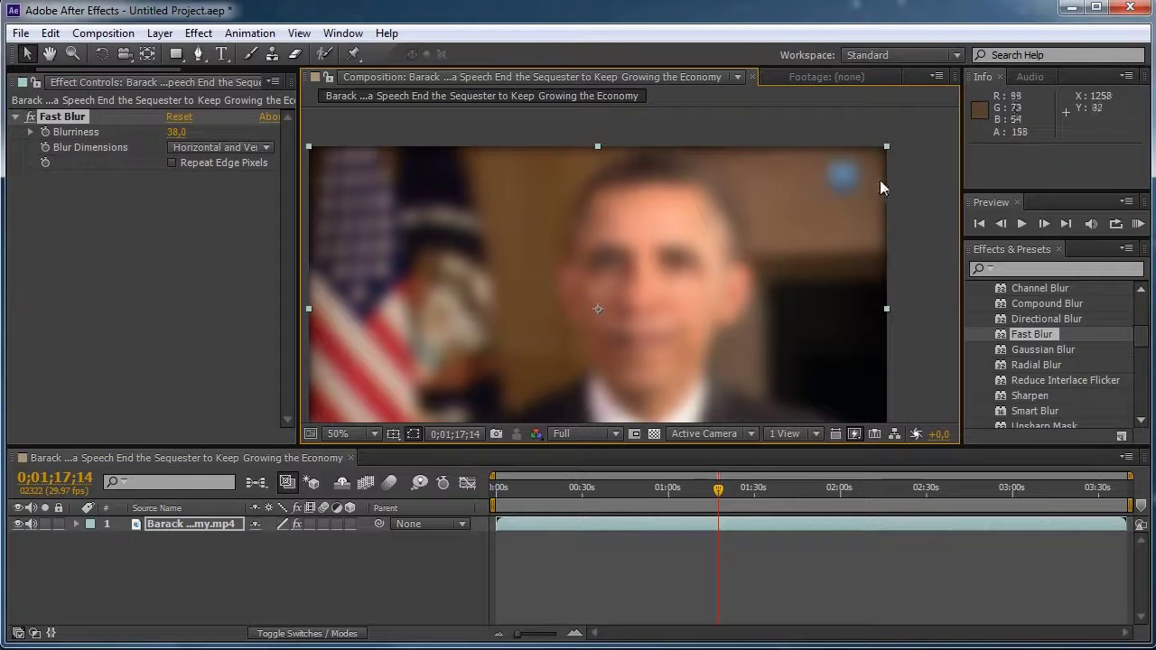
{"action": "left_click_drag", "start_coordinate": [385, 238], "coordinate": [413, 195]}
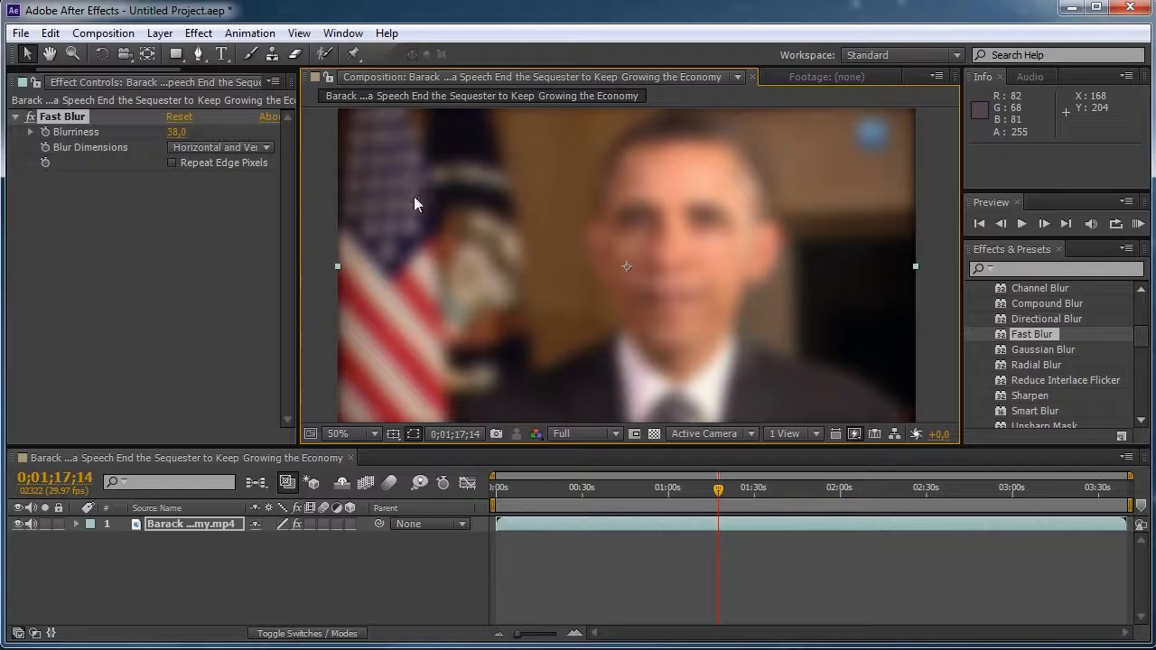
{"action": "left_click", "coordinate": [172, 163]}
{"action": "left_click_drag", "start_coordinate": [542, 265], "coordinate": [611, 265]}
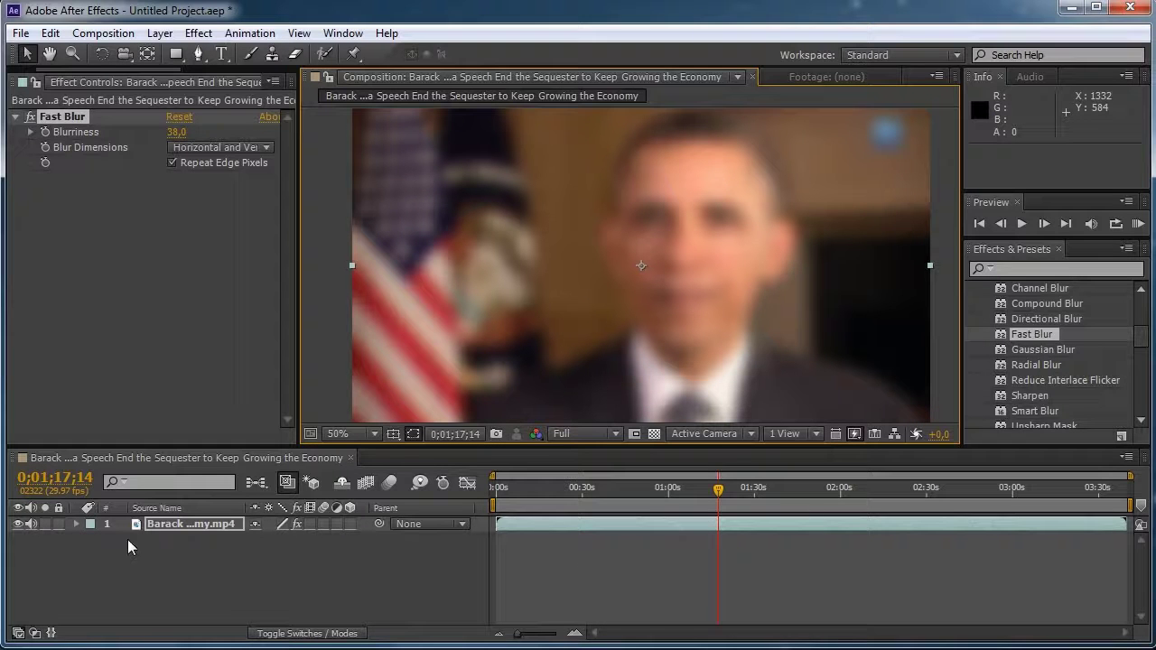
Expand the layer's Fast Blur properties in the timeline and set Blurriness to 17 there
{"action": "left_click", "coordinate": [77, 523]}
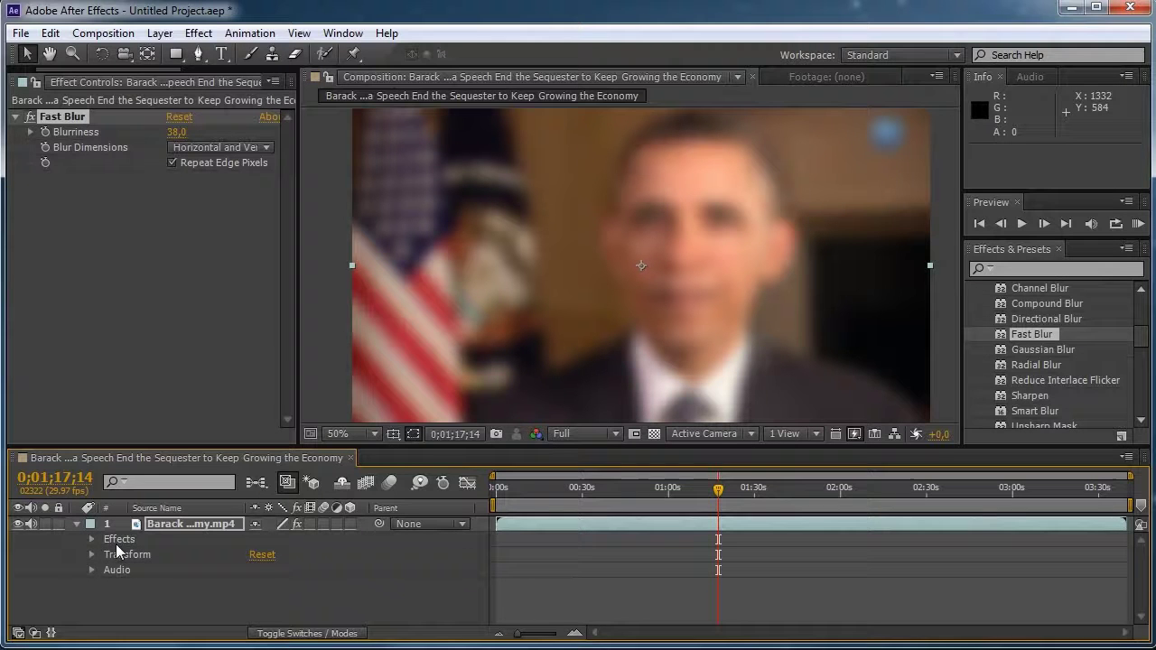
{"action": "left_click", "coordinate": [92, 539]}
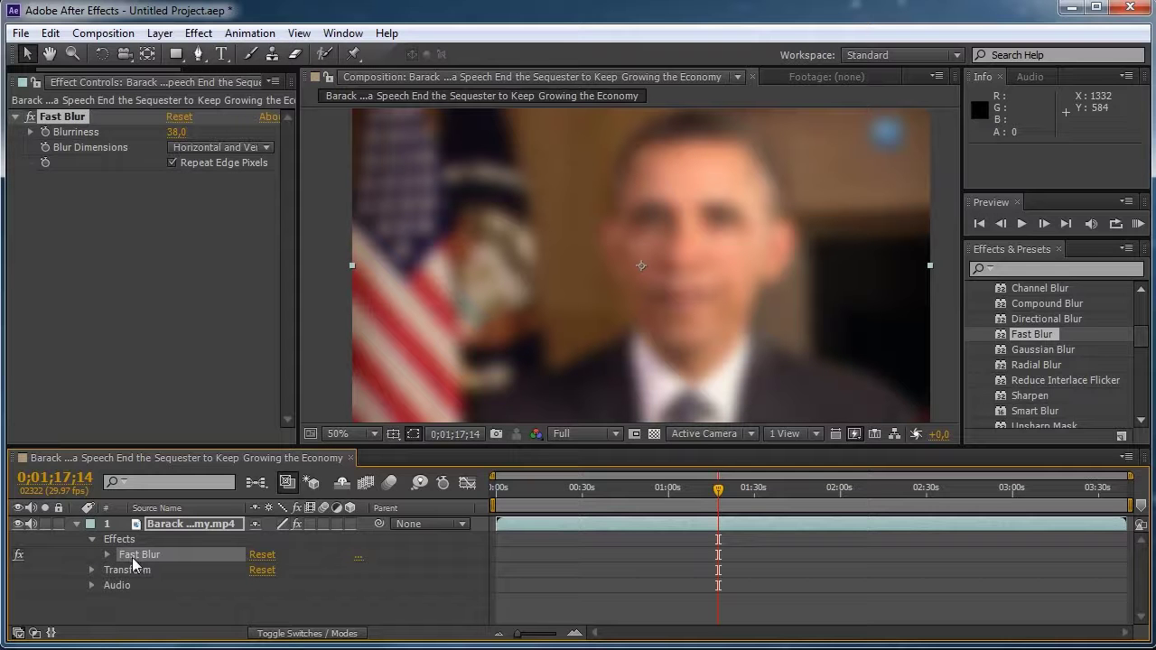
{"action": "left_click", "coordinate": [107, 553]}
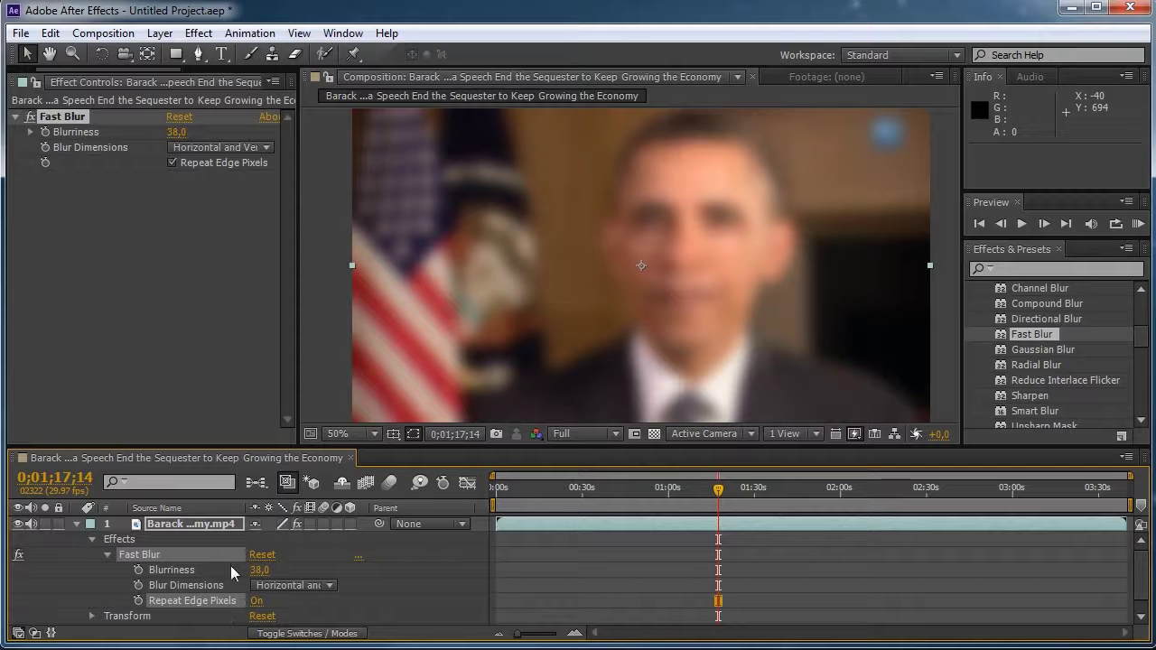
{"action": "left_click_drag", "start_coordinate": [260, 570], "coordinate": [239, 568]}
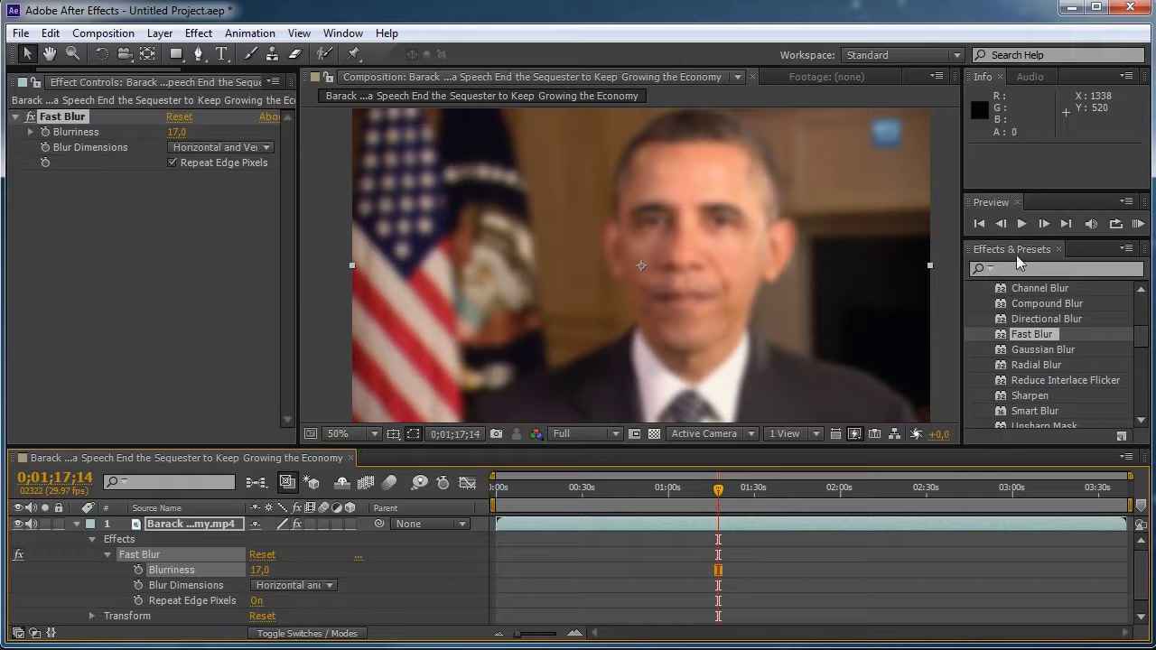
Add the Curves effect from the Color Correction category to the speech layer, placed after Fast Blur
{"action": "left_click_drag", "start_coordinate": [1142, 338], "coordinate": [1142, 361]}
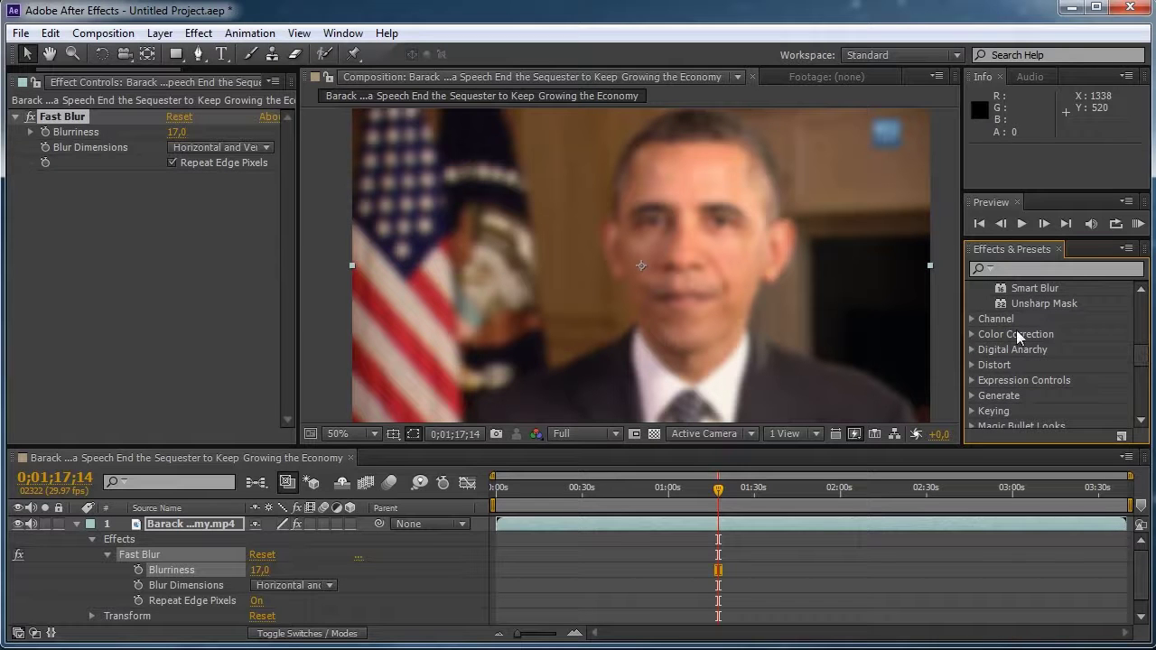
{"action": "left_click", "coordinate": [970, 334]}
{"action": "left_click_drag", "start_coordinate": [1140, 338], "coordinate": [1140, 361]}
{"action": "left_click", "coordinate": [1025, 377]}
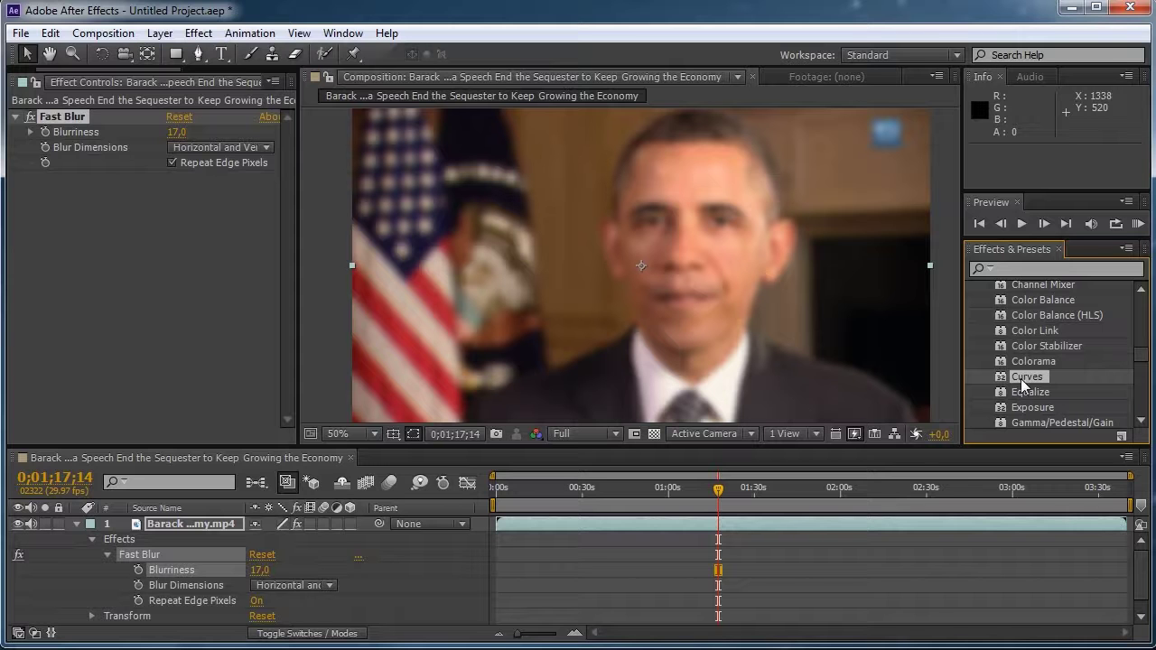
{"action": "left_click_drag", "start_coordinate": [1026, 377], "coordinate": [541, 318]}
{"action": "left_click_drag", "start_coordinate": [564, 388], "coordinate": [104, 239]}
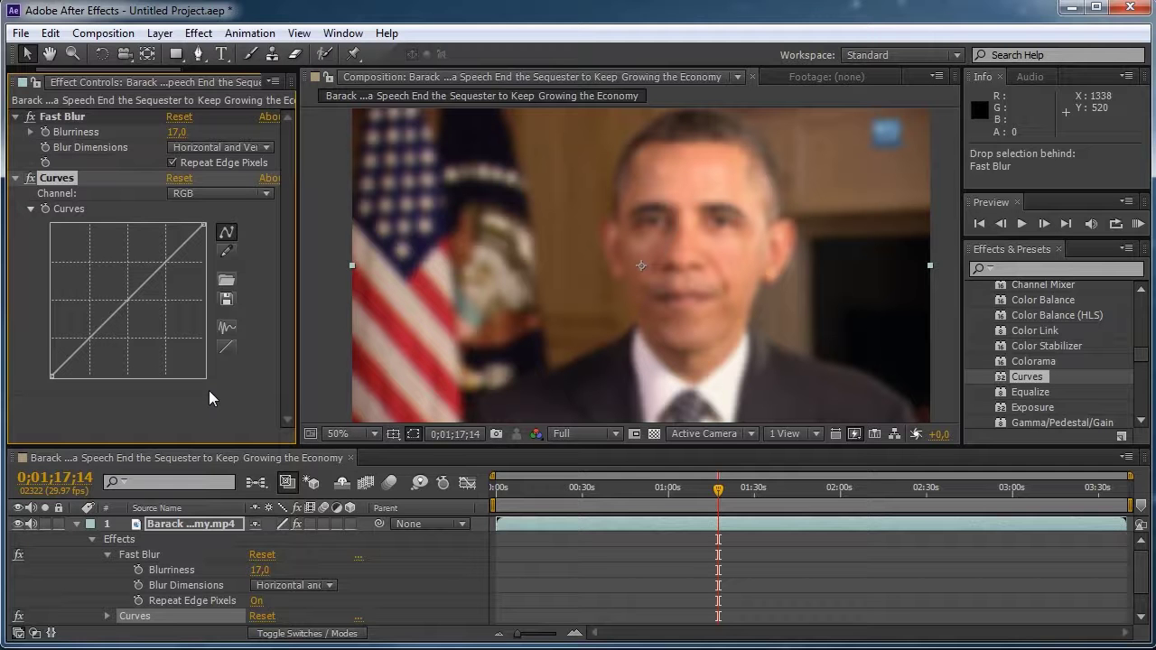
Shape the RGB curve into an S with raised highlights and lowered shadows, and move Fast Blur below Curves in the effect order
{"action": "left_click_drag", "start_coordinate": [146, 283], "coordinate": [152, 262]}
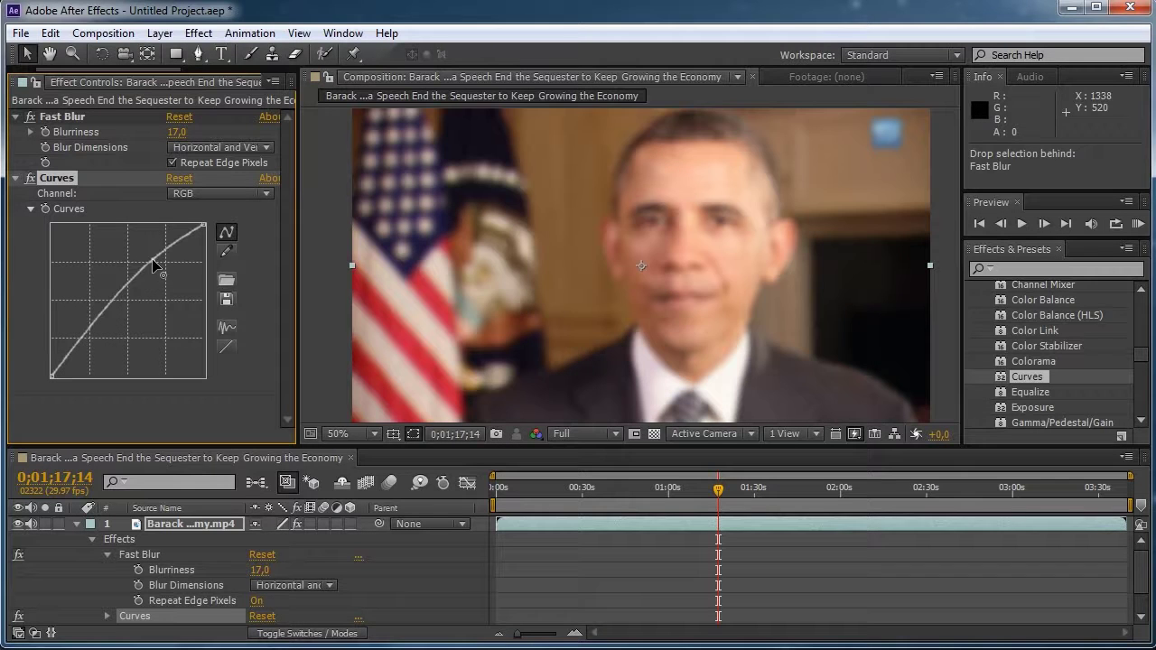
{"action": "left_click_drag", "start_coordinate": [101, 320], "coordinate": [107, 328]}
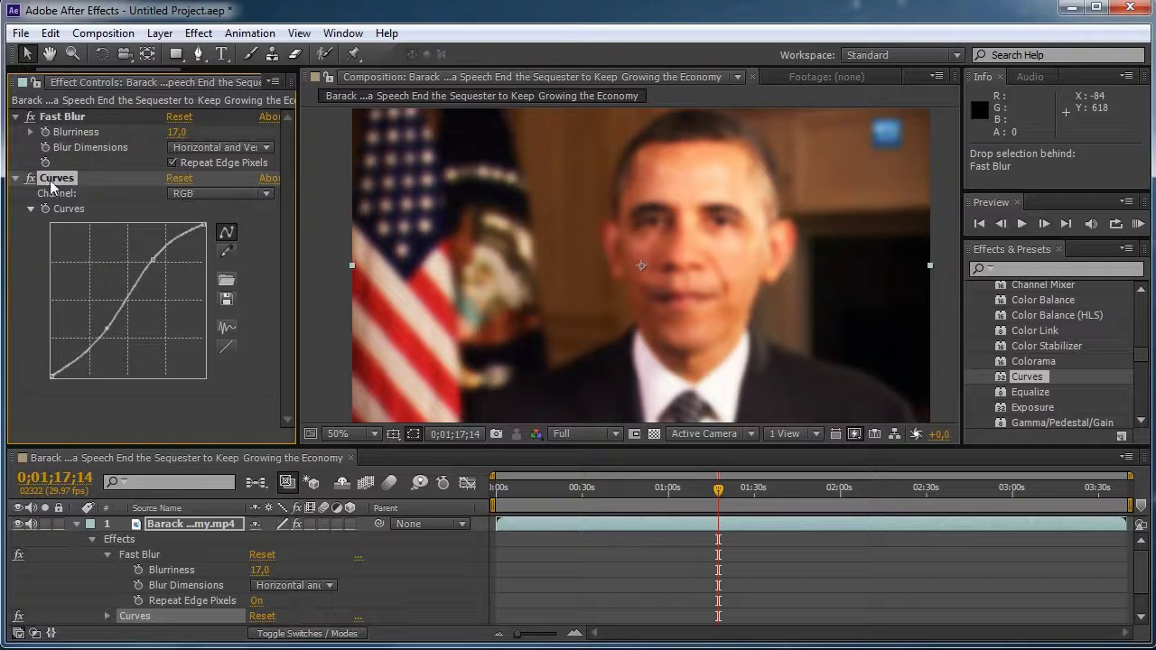
{"action": "left_click_drag", "start_coordinate": [69, 116], "coordinate": [83, 417]}
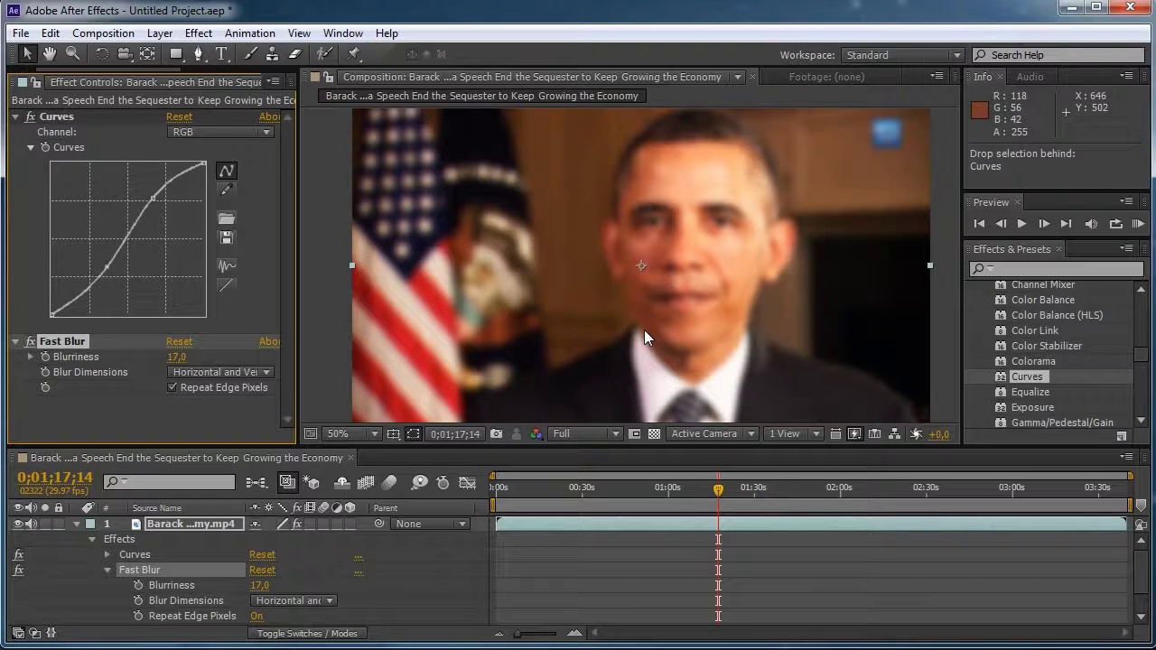
Switch Fast Blur and Curves off and back on to compare the image with and without the effects
{"action": "left_click", "coordinate": [30, 343]}
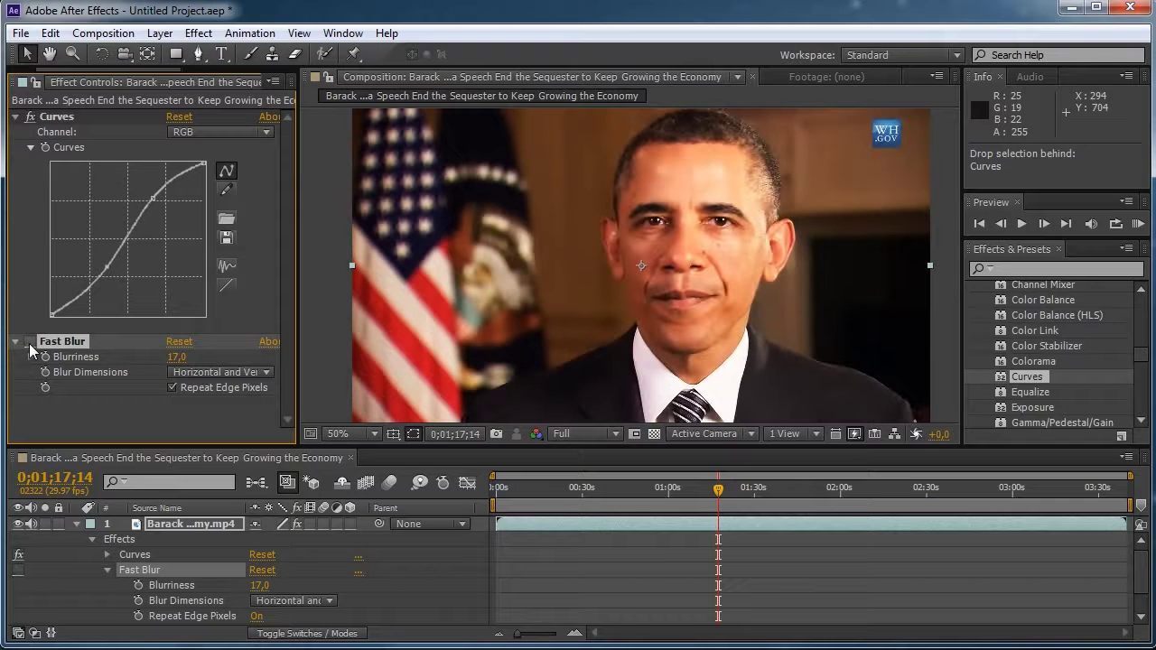
{"action": "left_click", "coordinate": [30, 117]}
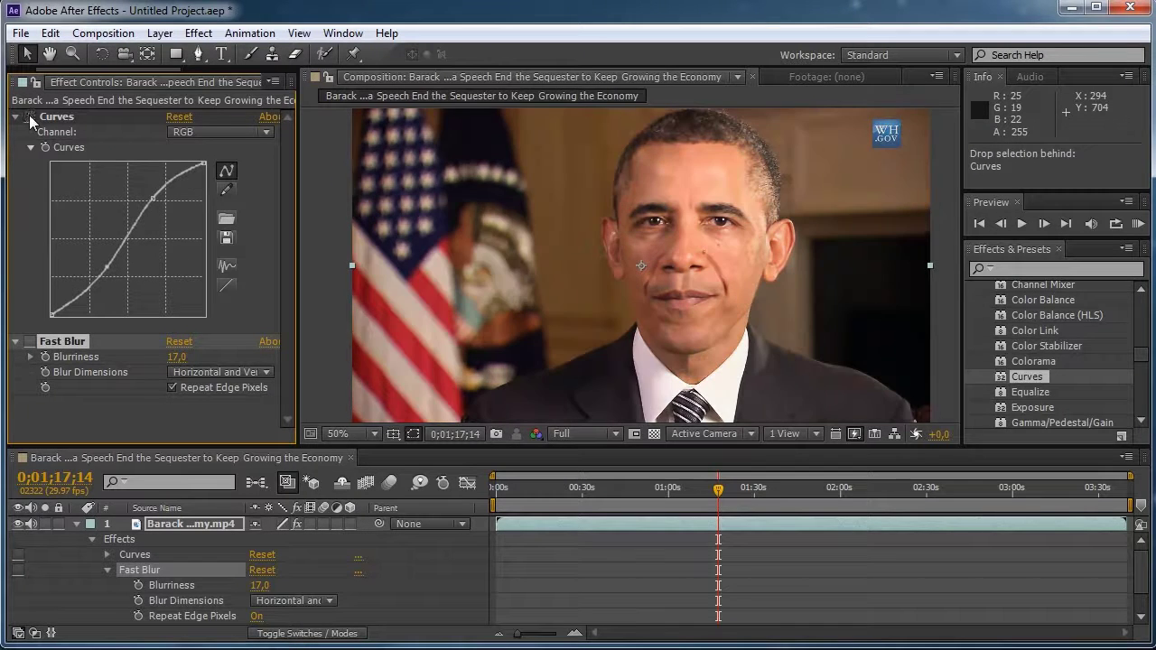
{"action": "left_click", "coordinate": [30, 117]}
{"action": "left_click", "coordinate": [30, 342]}
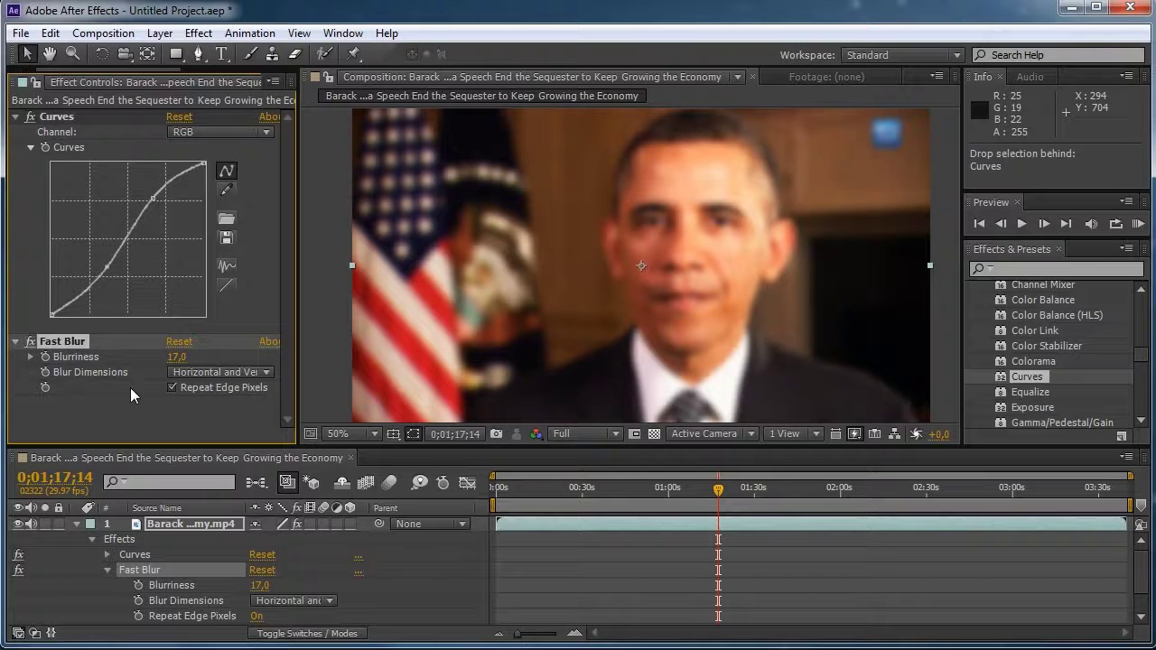
Reset the Fast Blur and Curves effects to their defaults and delete Fast Blur from the layer
{"action": "left_click", "coordinate": [179, 341]}
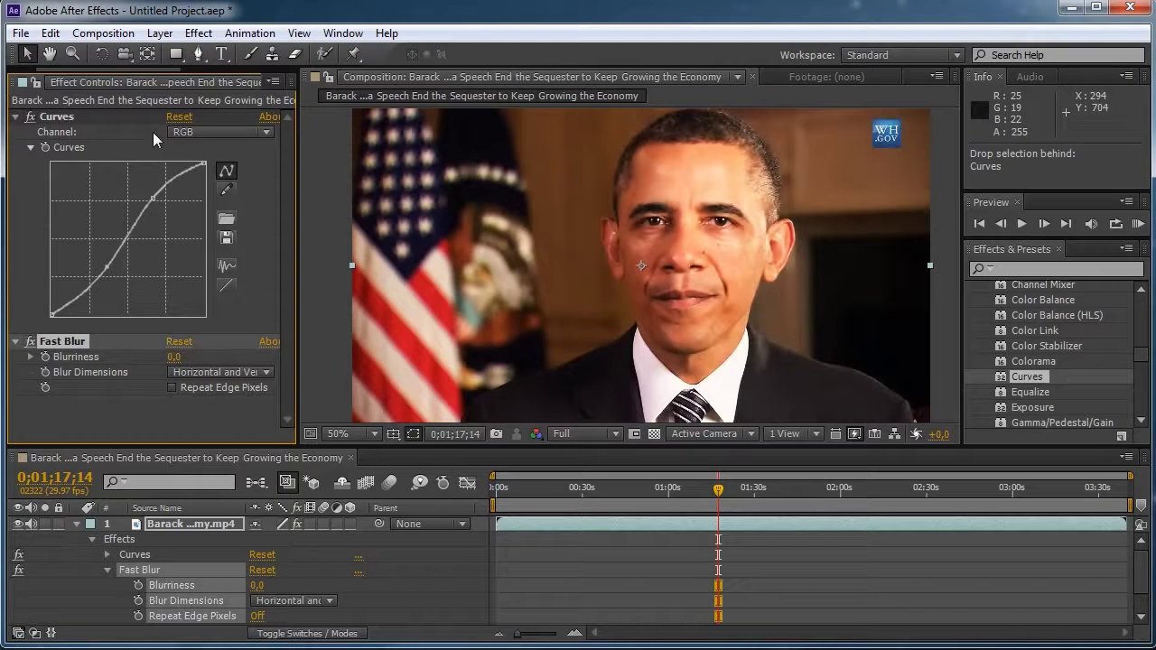
{"action": "left_click", "coordinate": [177, 116]}
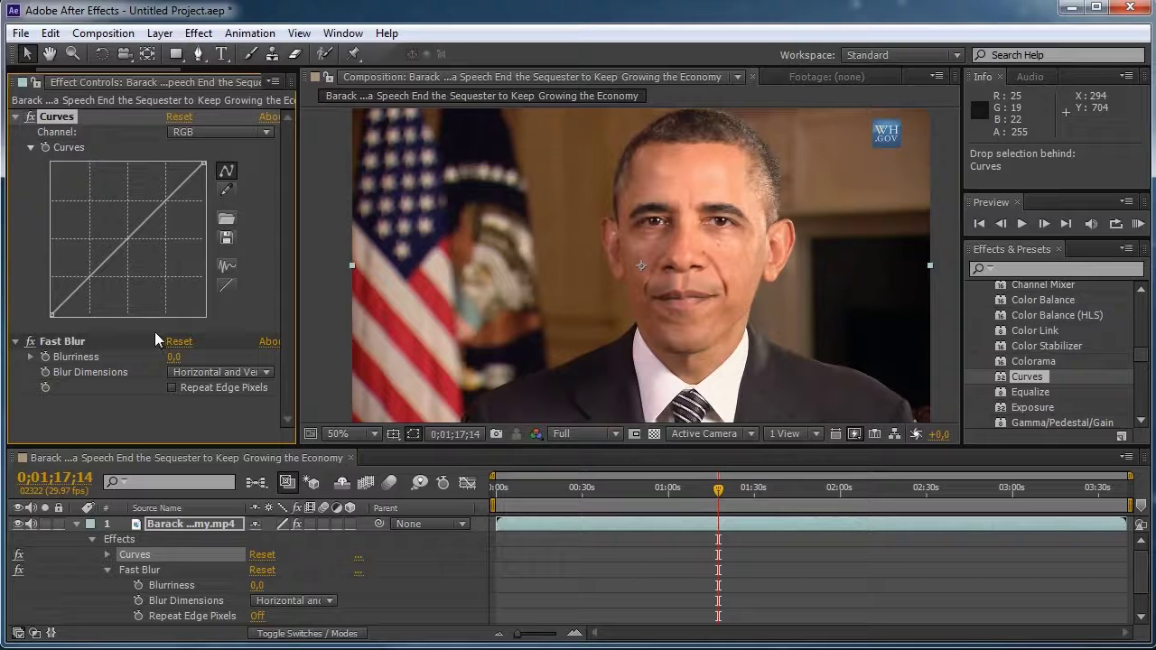
{"action": "left_click", "coordinate": [73, 340]}
{"action": "key", "text": "Delete"}
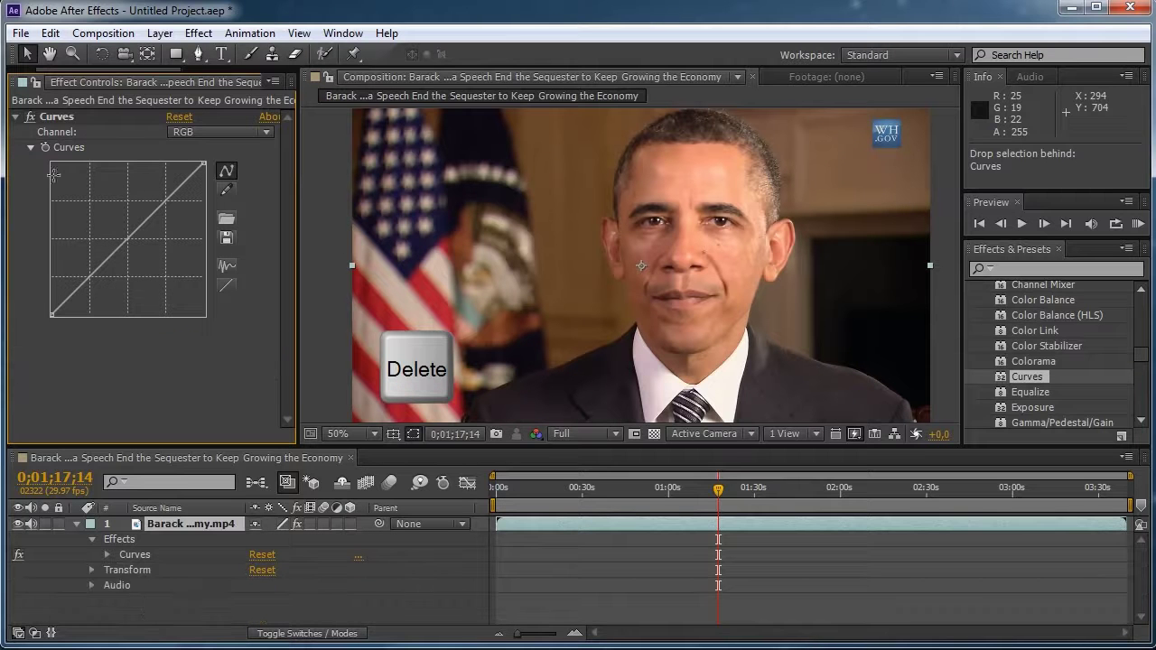
Delete the Curves effect from the speech layer and collapse the Blur & Sharpen and Color Correction effect categories
{"action": "left_click", "coordinate": [45, 118]}
{"action": "key", "text": "Delete"}
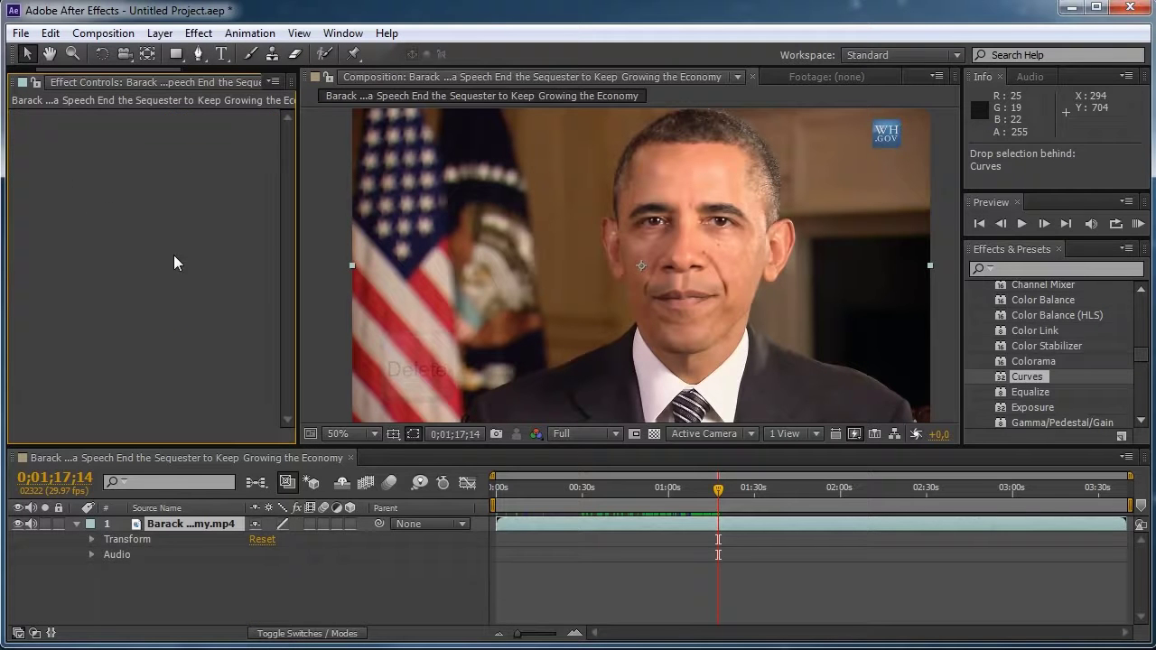
{"action": "left_click", "coordinate": [1006, 249]}
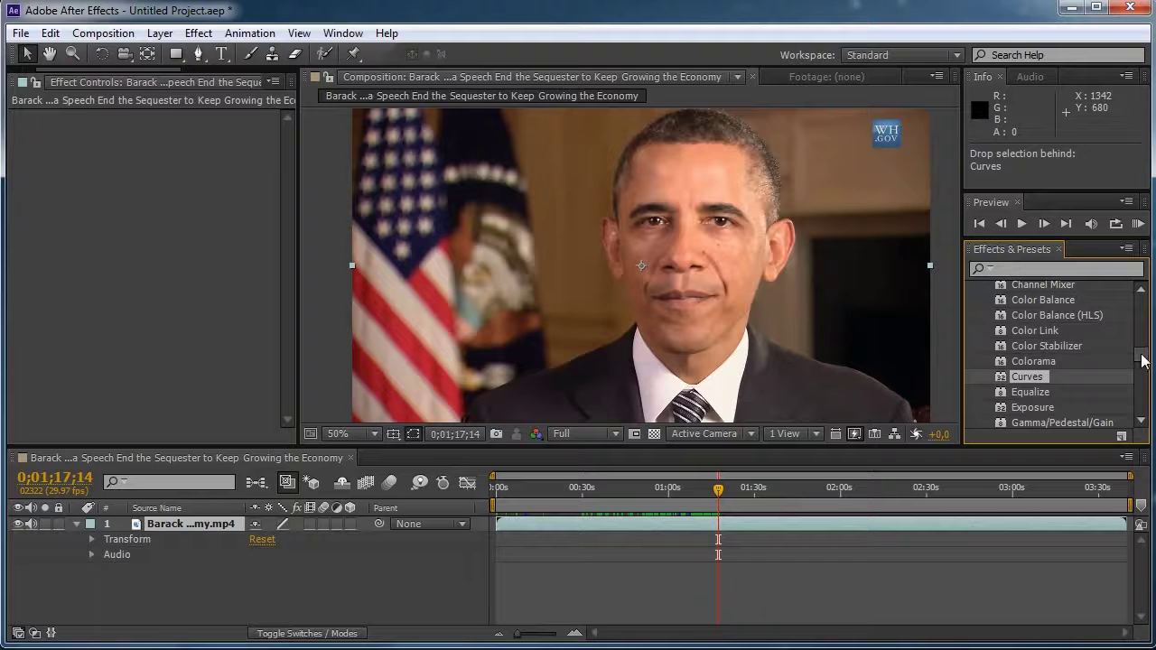
{"action": "left_click_drag", "start_coordinate": [1142, 360], "coordinate": [1143, 305]}
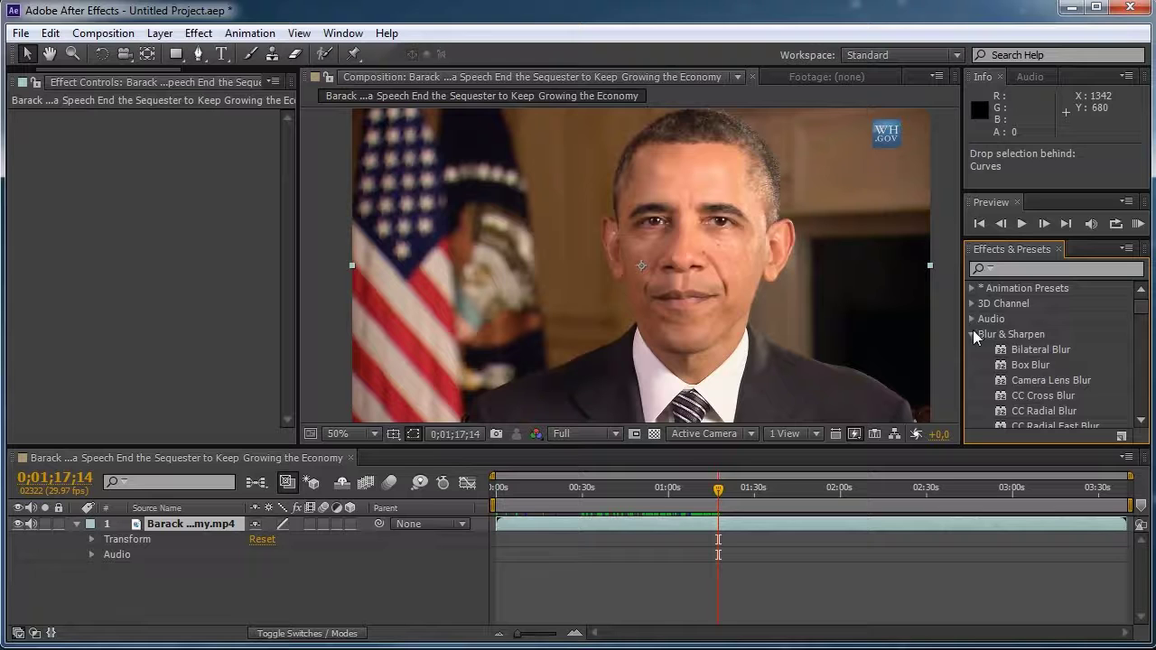
{"action": "left_click", "coordinate": [973, 333]}
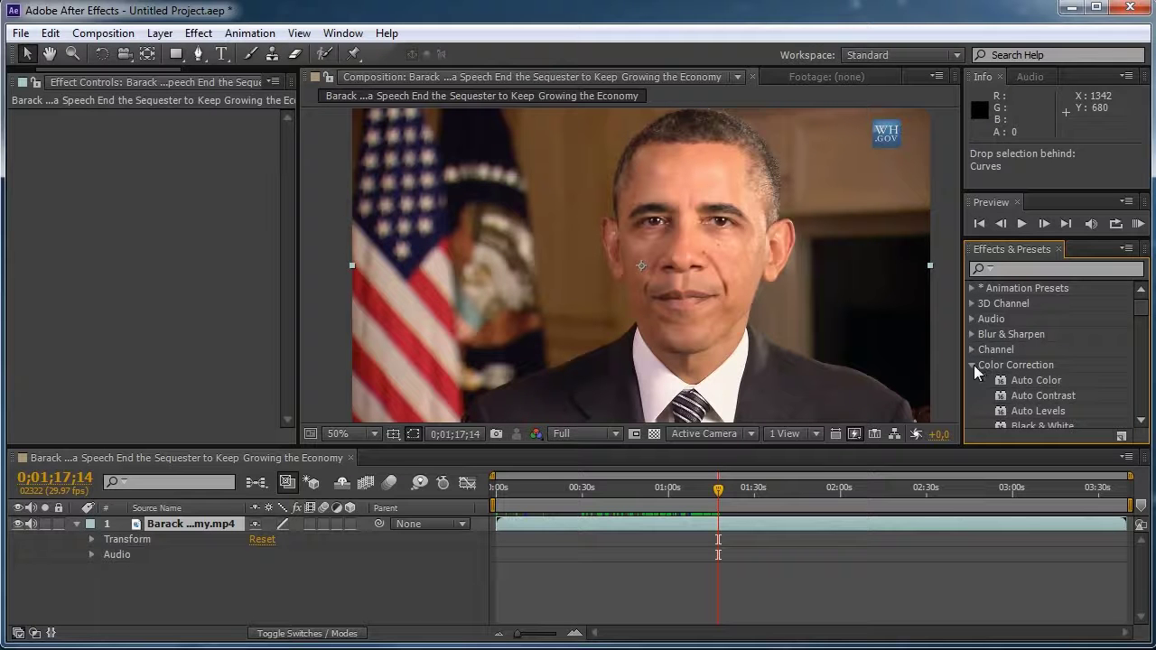
{"action": "left_click", "coordinate": [972, 365]}
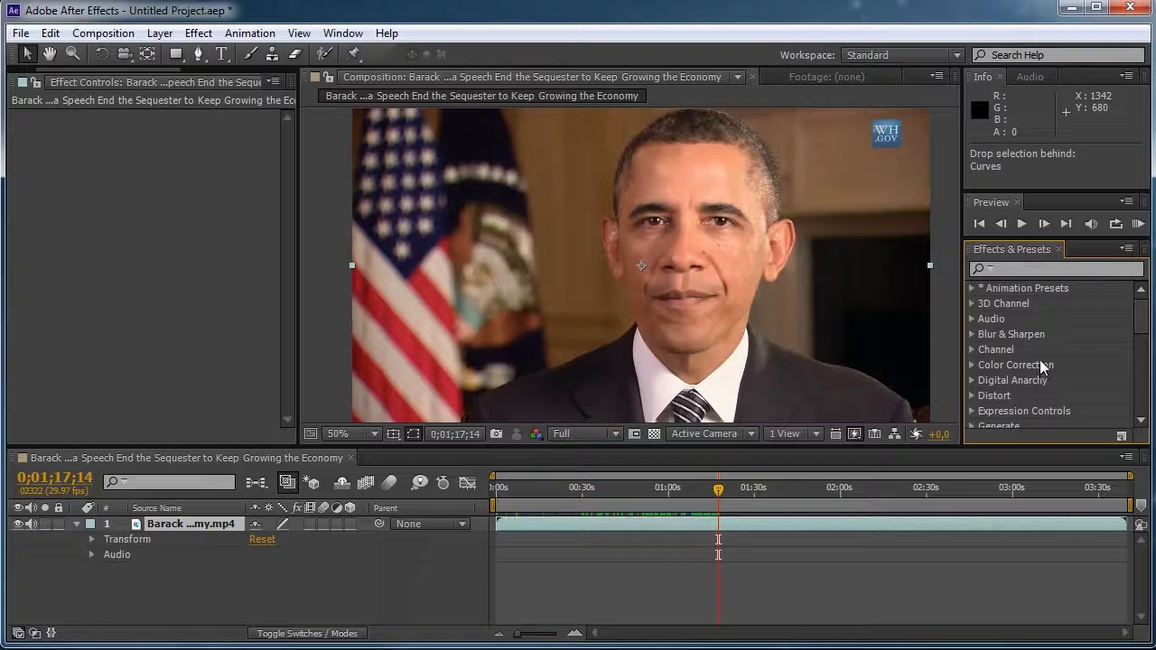
Search the effects for "liquify" and apply Liquify from the Distort category to the speech layer
{"action": "left_click", "coordinate": [1006, 268]}
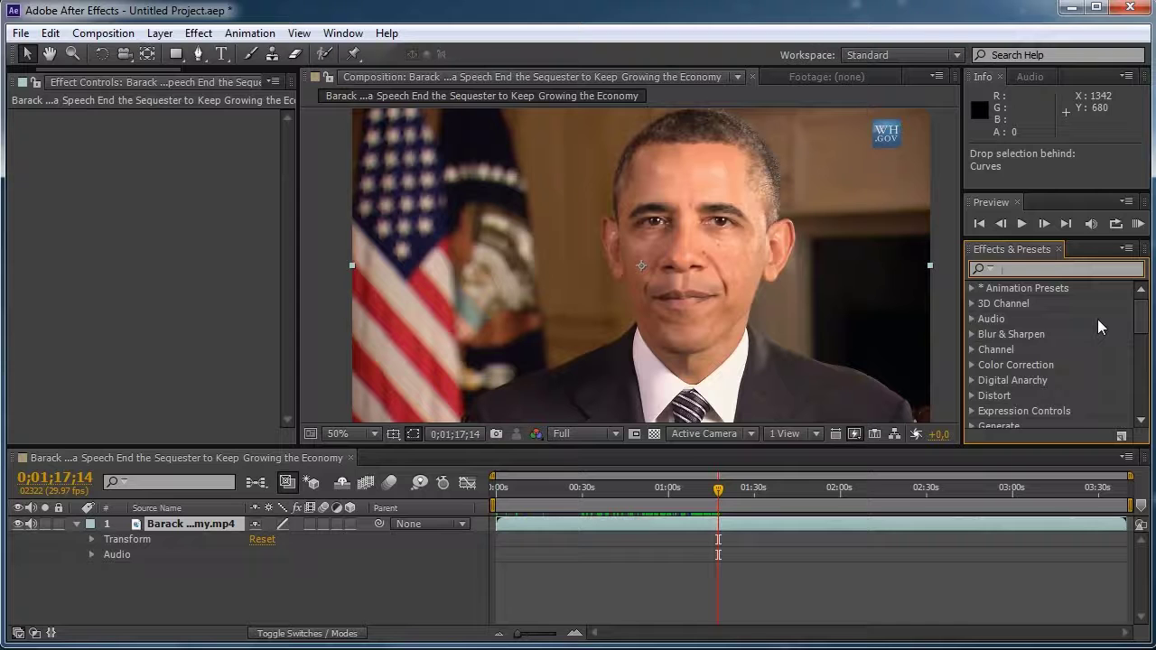
{"action": "type", "text": "liquify"}
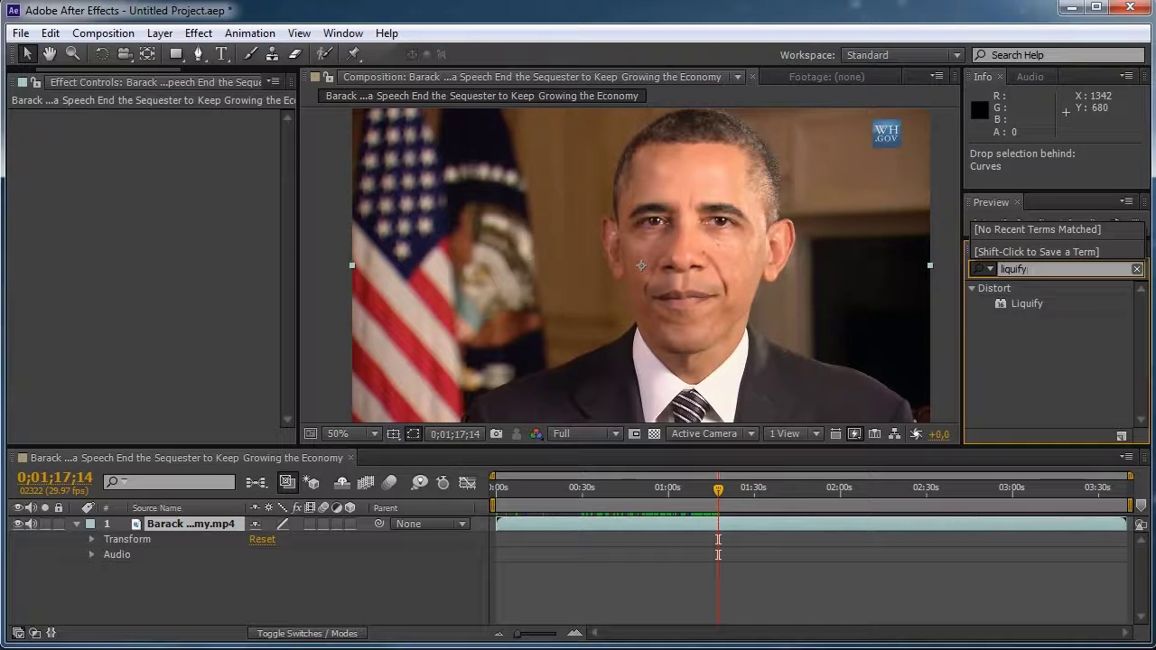
{"action": "left_click", "coordinate": [1016, 305]}
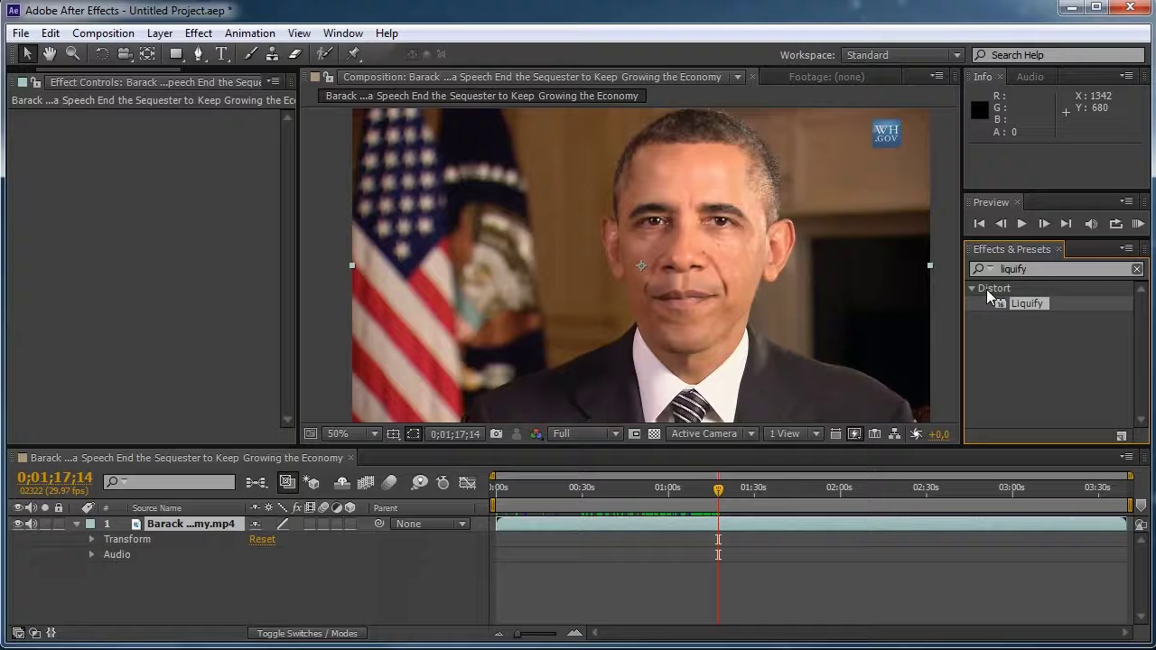
{"action": "mouse_move", "coordinate": [1029, 304]}
{"action": "left_mouse_down"}
{"action": "mouse_move", "coordinate": [672, 292]}
{"action": "mouse_move", "coordinate": [652, 287]}
{"action": "mouse_move", "coordinate": [663, 267]}
{"action": "left_mouse_up"}
Stretch the upper parts of both of the speaker's ears upward and outward with Liquify's Warp tool
{"action": "key", "text": "period"}
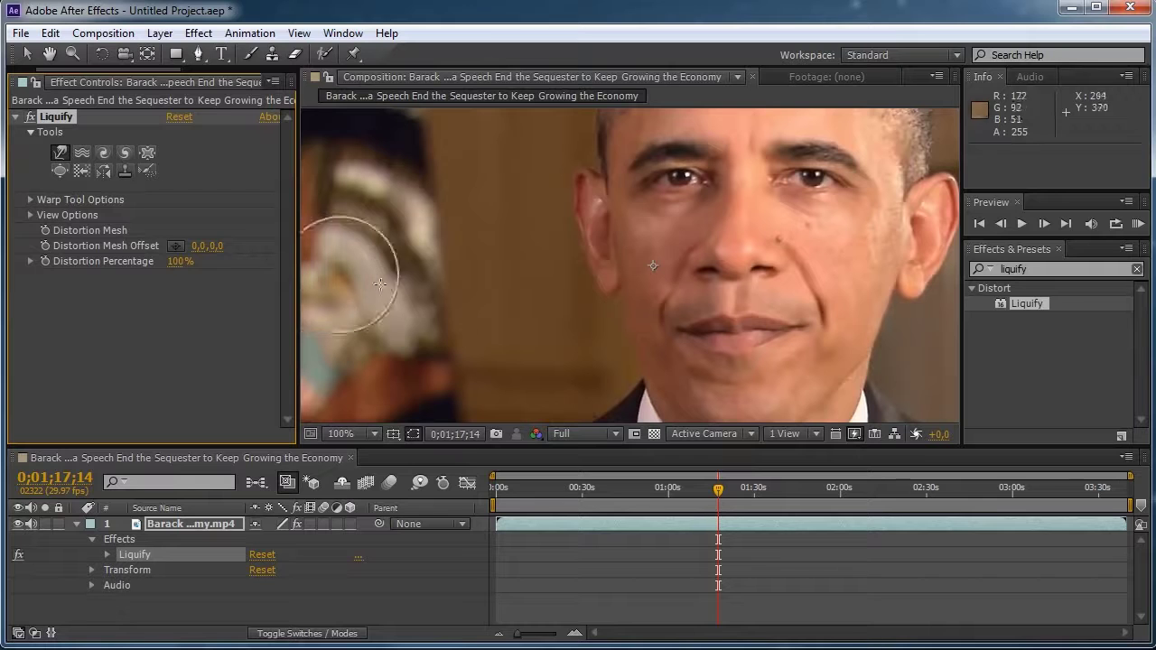
{"action": "mouse_move", "coordinate": [566, 192]}
{"action": "left_mouse_down"}
{"action": "mouse_move", "coordinate": [577, 217]}
{"action": "mouse_move", "coordinate": [564, 210]}
{"action": "mouse_move", "coordinate": [558, 159]}
{"action": "left_mouse_up"}
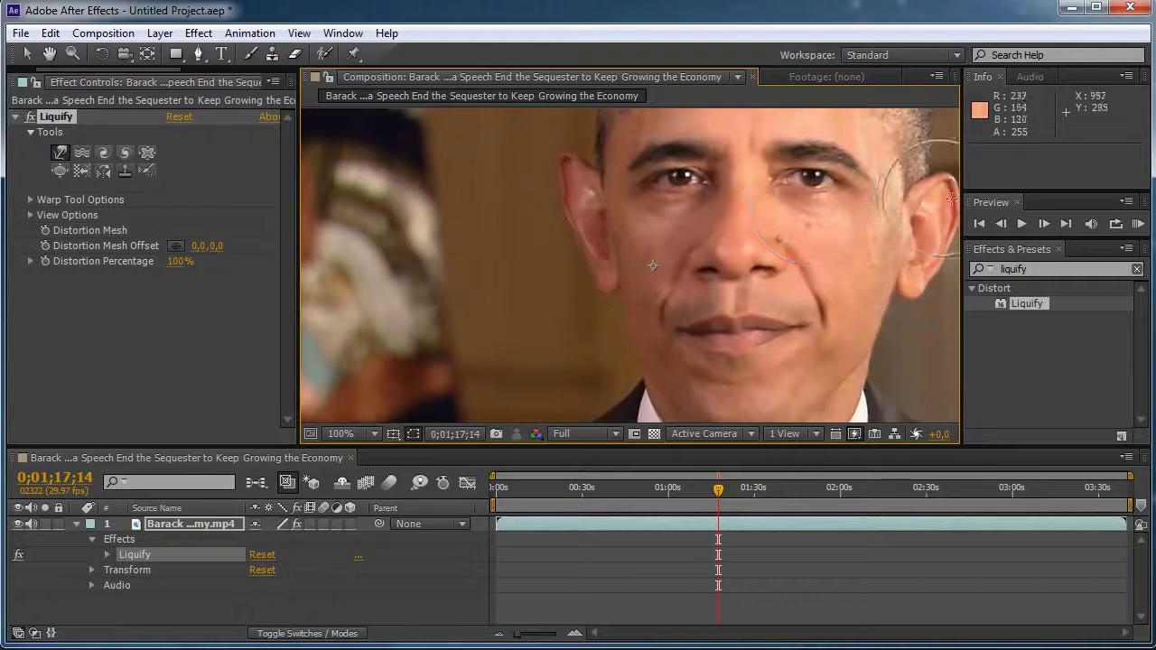
{"action": "left_click_drag", "start_coordinate": [914, 185], "coordinate": [927, 229]}
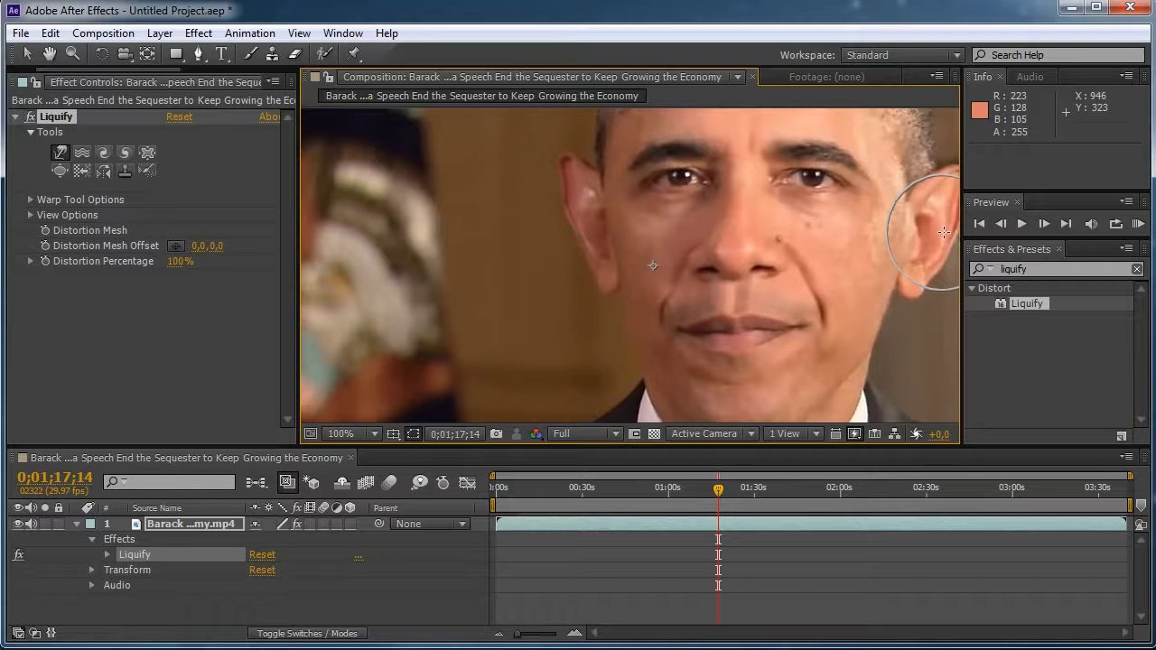
Shrink the speaker's mouth with Liquify's Pucker tool and enlarge both eyes with the Bloat tool
{"action": "left_click", "coordinate": [148, 153]}
{"action": "mouse_move", "coordinate": [675, 331]}
{"action": "left_mouse_down"}
{"action": "mouse_move", "coordinate": [696, 323]}
{"action": "mouse_move", "coordinate": [765, 339]}
{"action": "mouse_move", "coordinate": [686, 327]}
{"action": "mouse_move", "coordinate": [709, 323]}
{"action": "mouse_move", "coordinate": [739, 342]}
{"action": "left_mouse_up"}
{"action": "left_click", "coordinate": [59, 170]}
{"action": "left_click_drag", "start_coordinate": [675, 178], "coordinate": [678, 178]}
{"action": "left_click_drag", "start_coordinate": [816, 176], "coordinate": [818, 178]}
{"action": "scroll", "coordinate": [675, 262], "scroll_direction": "down", "scroll_amount": 1}
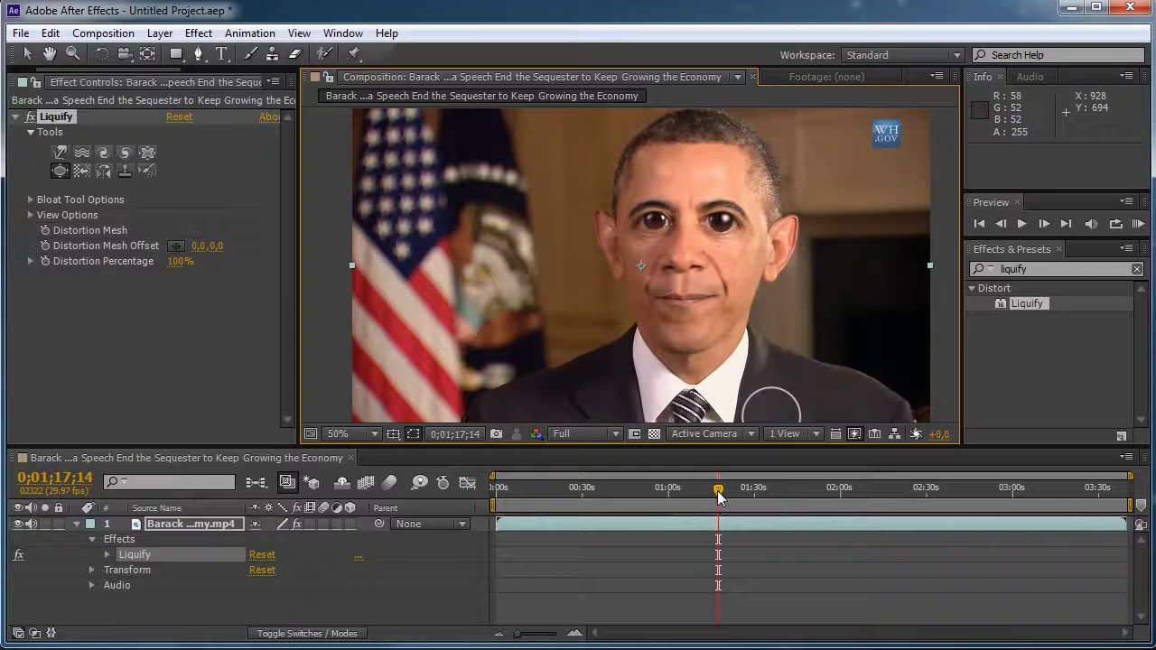
Scrub the current time to 0;01;42;28 to check the distortion on other frames, and clear the effect search
{"action": "left_click_drag", "start_coordinate": [718, 491], "coordinate": [729, 493]}
{"action": "mouse_move", "coordinate": [732, 494]}
{"action": "left_mouse_down"}
{"action": "mouse_move", "coordinate": [734, 476]}
{"action": "mouse_move", "coordinate": [743, 503]}
{"action": "mouse_move", "coordinate": [794, 509]}
{"action": "left_mouse_up"}
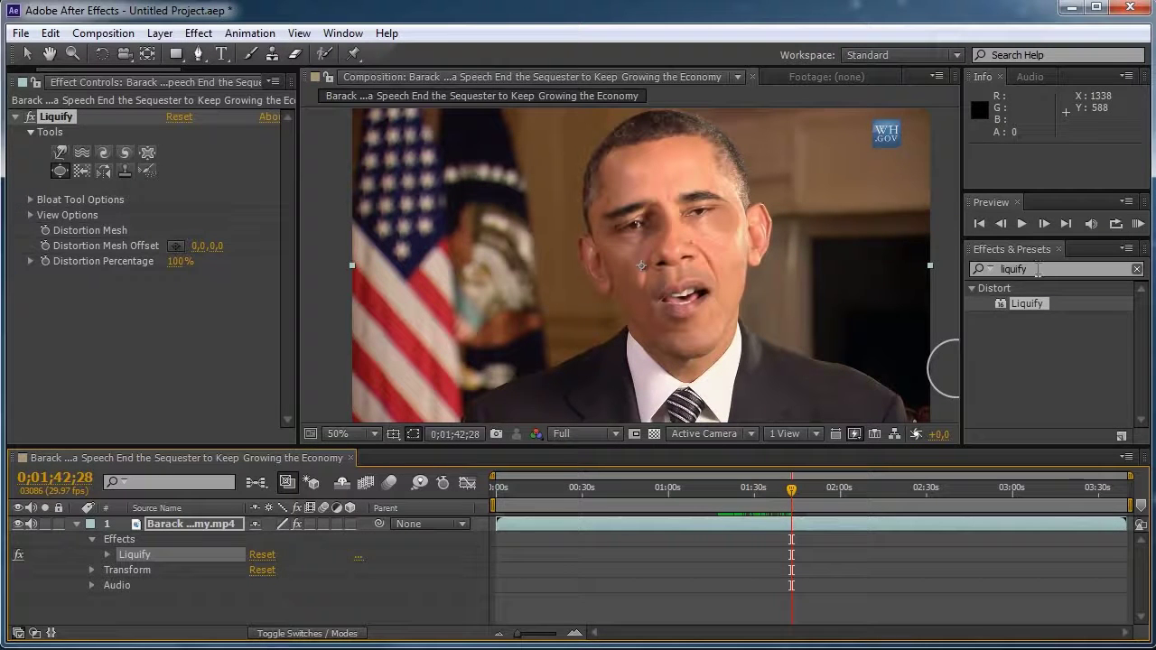
{"action": "left_click", "coordinate": [1038, 271]}
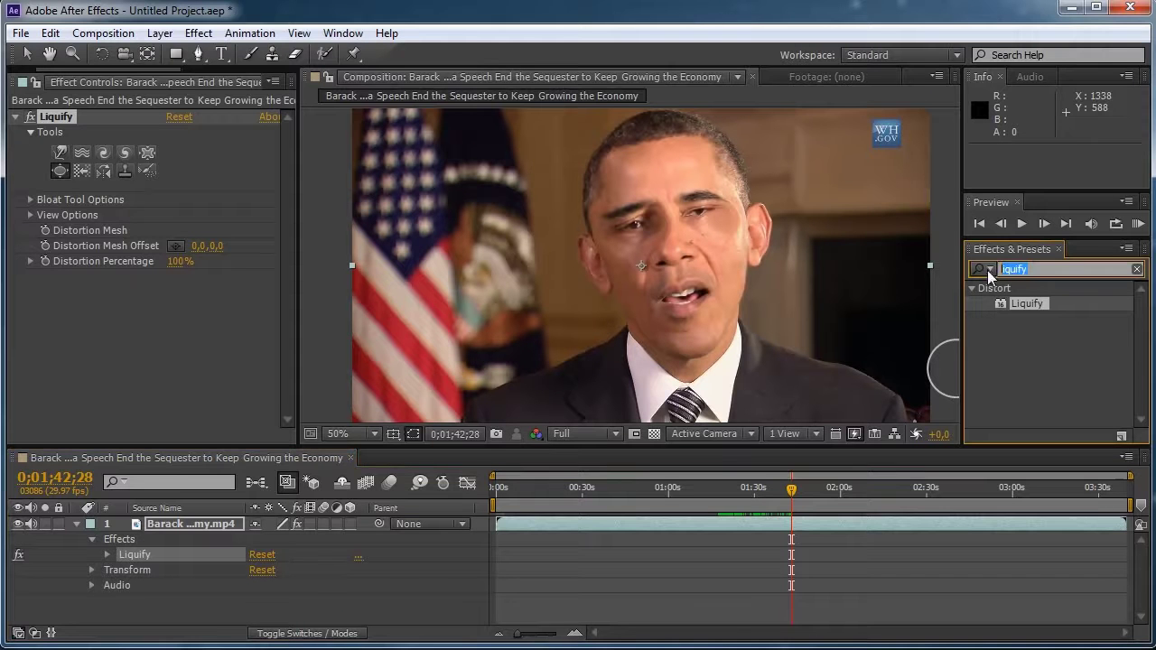
{"action": "left_click", "coordinate": [987, 276]}
{"action": "left_click", "coordinate": [1088, 325]}
{"action": "mouse_move", "coordinate": [1138, 321]}
{"action": "left_mouse_down"}
{"action": "mouse_move", "coordinate": [1139, 397]}
{"action": "mouse_move", "coordinate": [1138, 307]}
{"action": "left_mouse_up"}
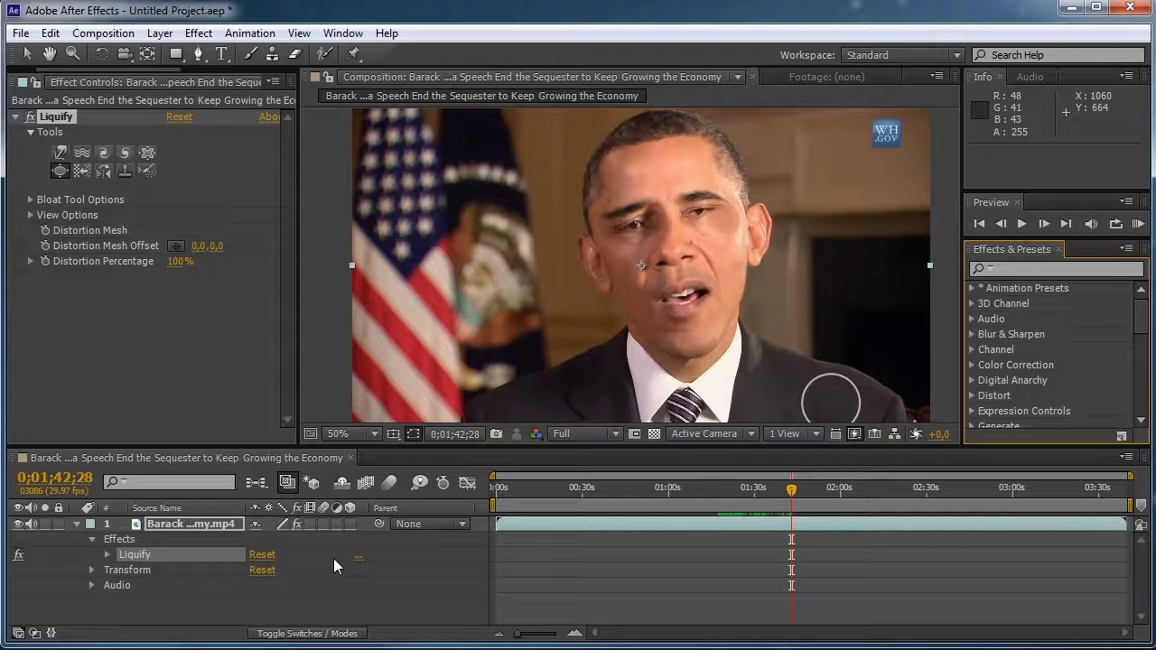
Delete the speech video layer from the composition
{"action": "left_click", "coordinate": [192, 546]}
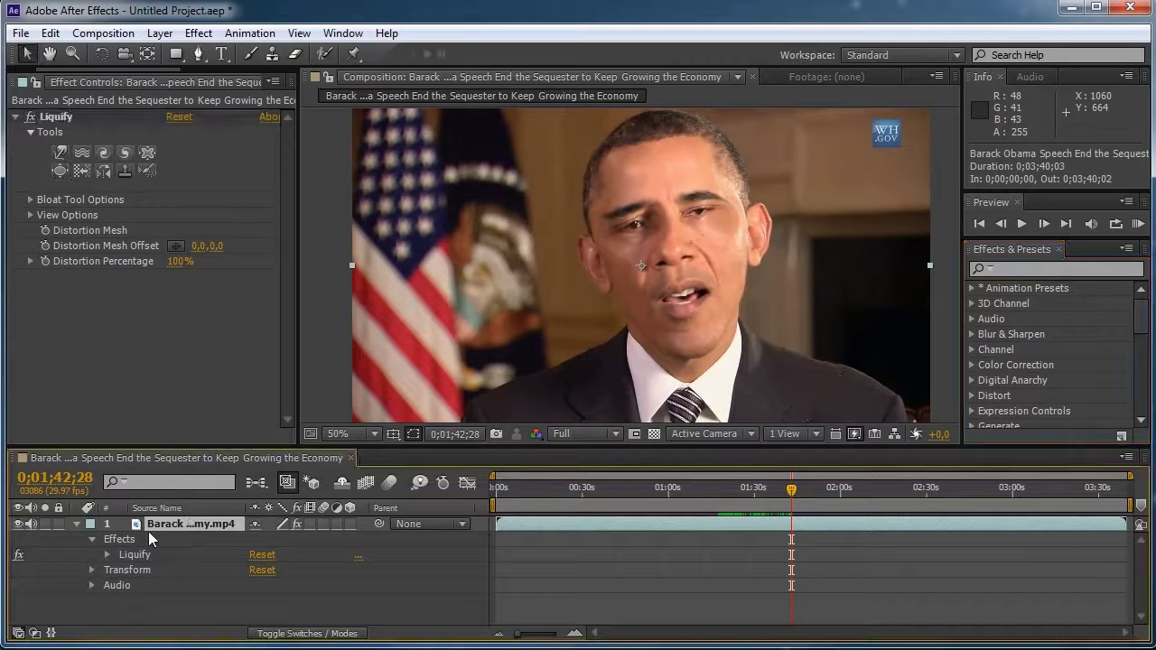
{"action": "key", "text": "Delete"}
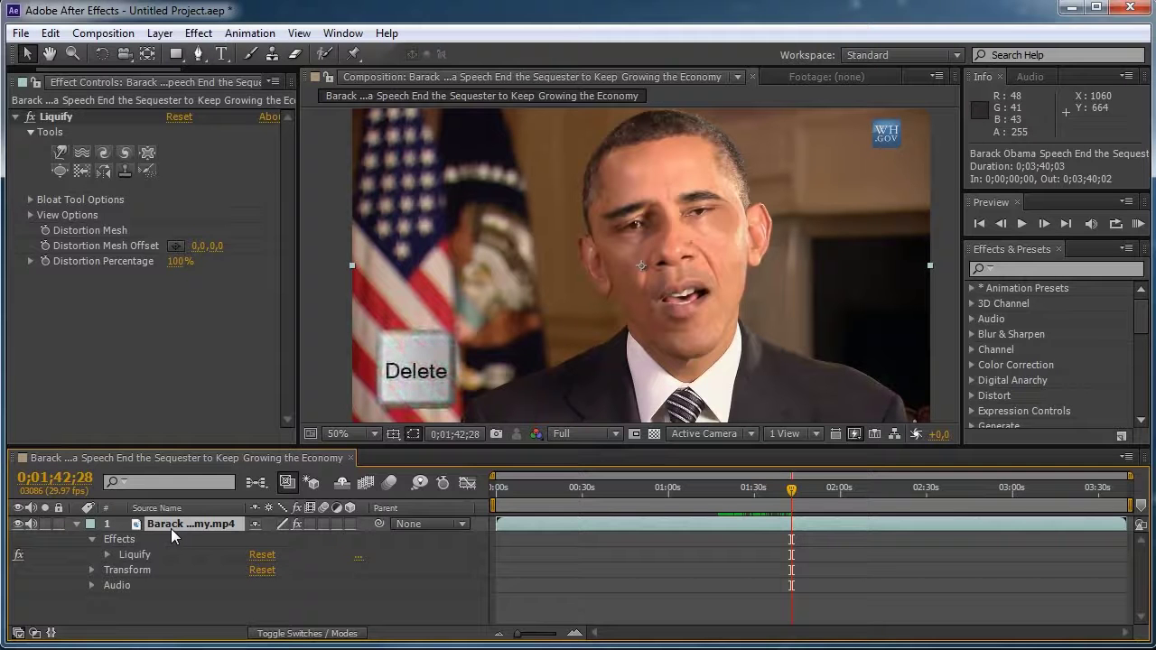
{"action": "key", "text": "Delete"}
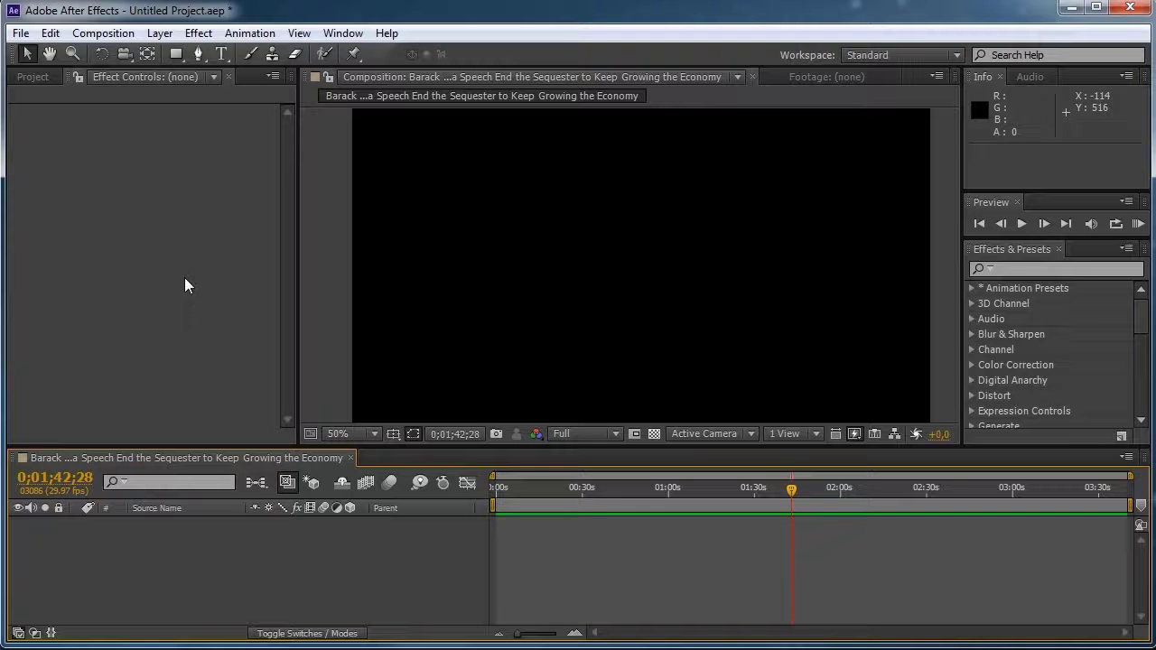
Create a black 1280 x 720 px solid layer named "Эффекты" in the empty composition
{"action": "left_click", "coordinate": [160, 33]}
{"action": "mouse_move", "coordinate": [307, 60]}
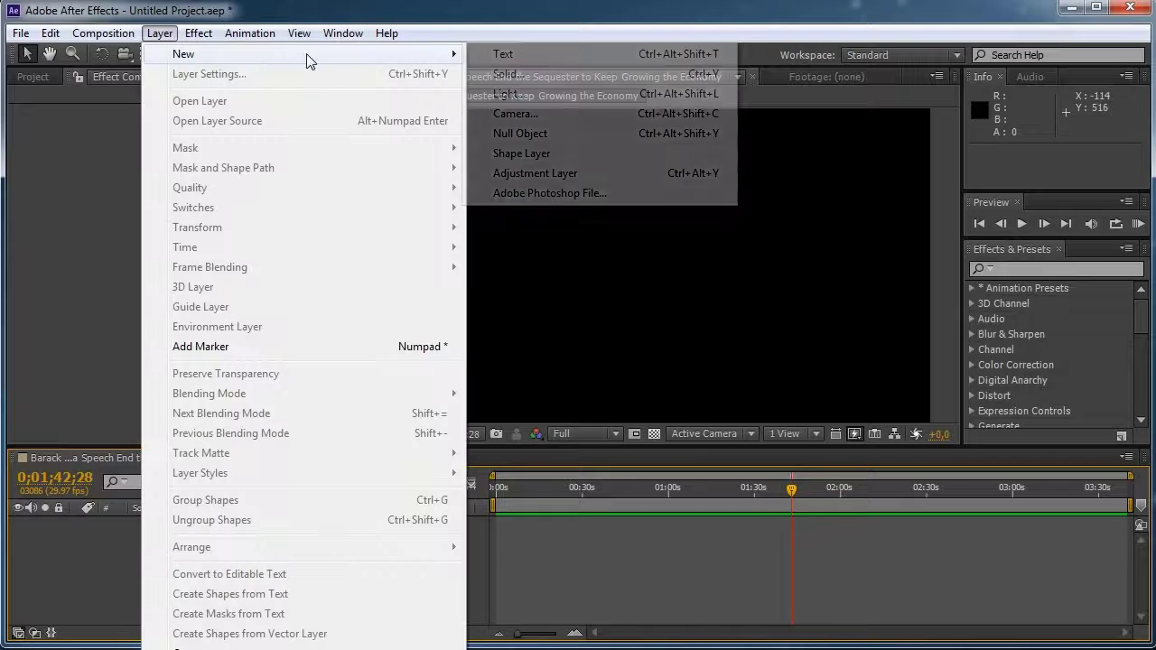
{"action": "left_click", "coordinate": [513, 74]}
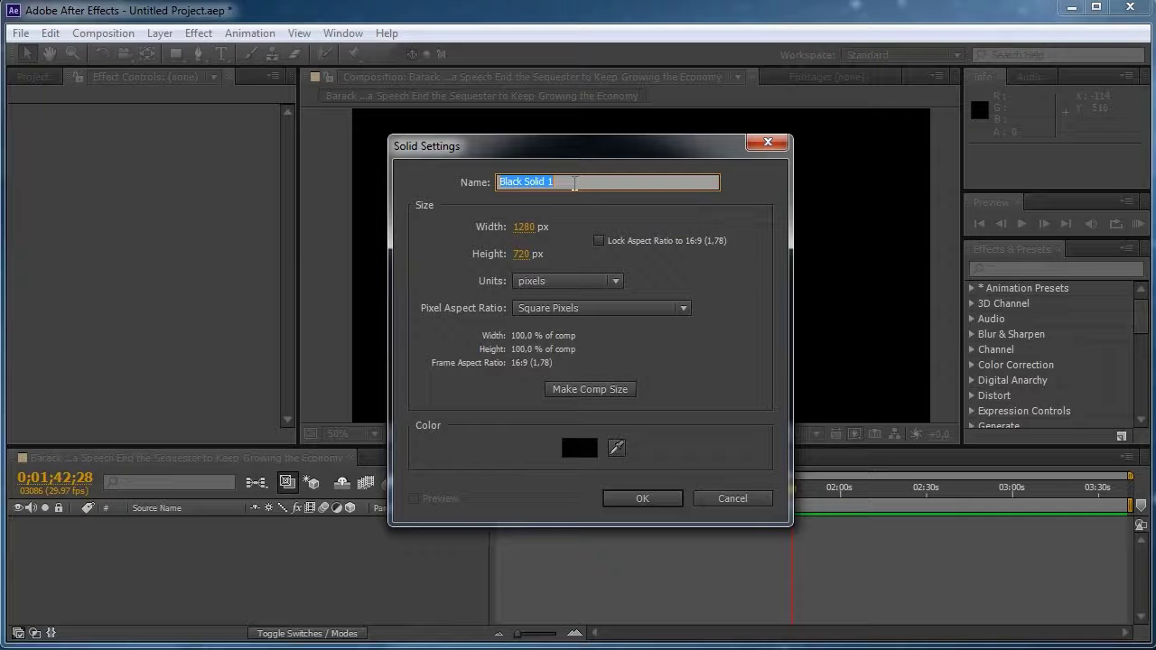
{"action": "key", "text": "BackSpace"}
{"action": "type", "text": "'aatrns"}
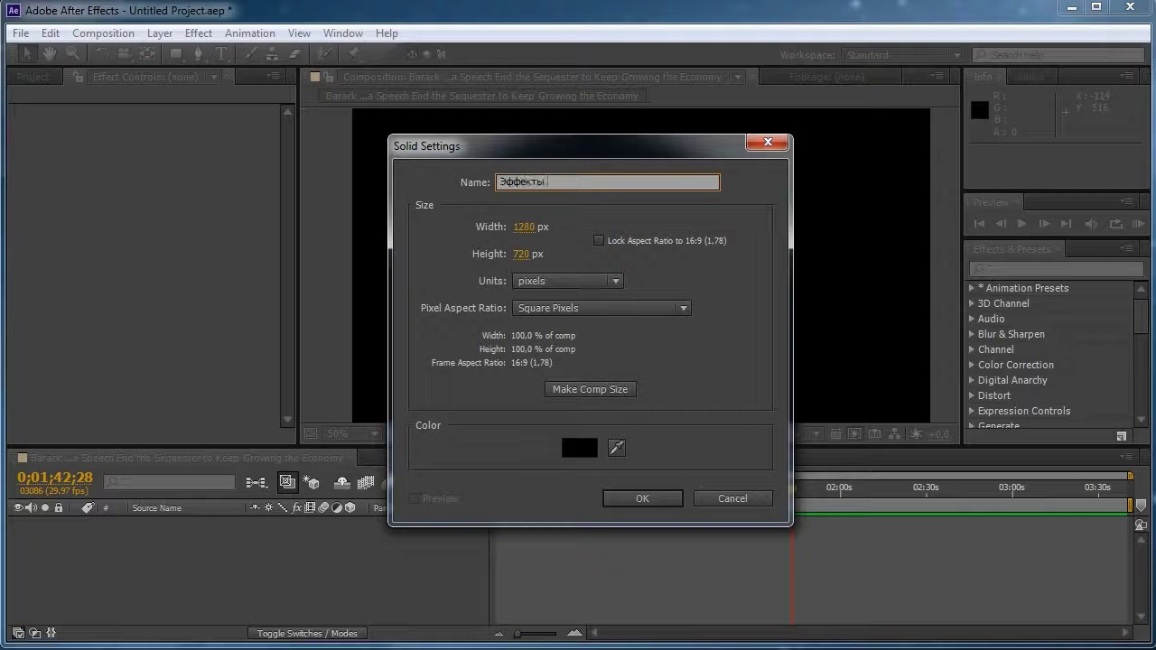
{"action": "left_click", "coordinate": [581, 452]}
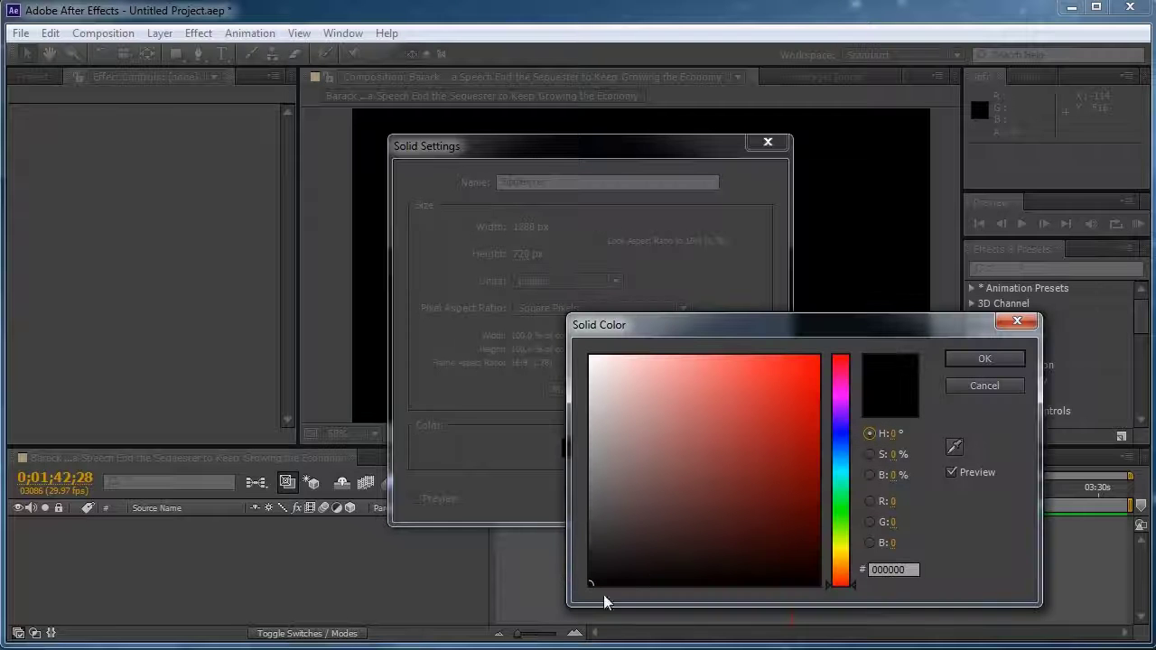
{"action": "left_click", "coordinate": [984, 356]}
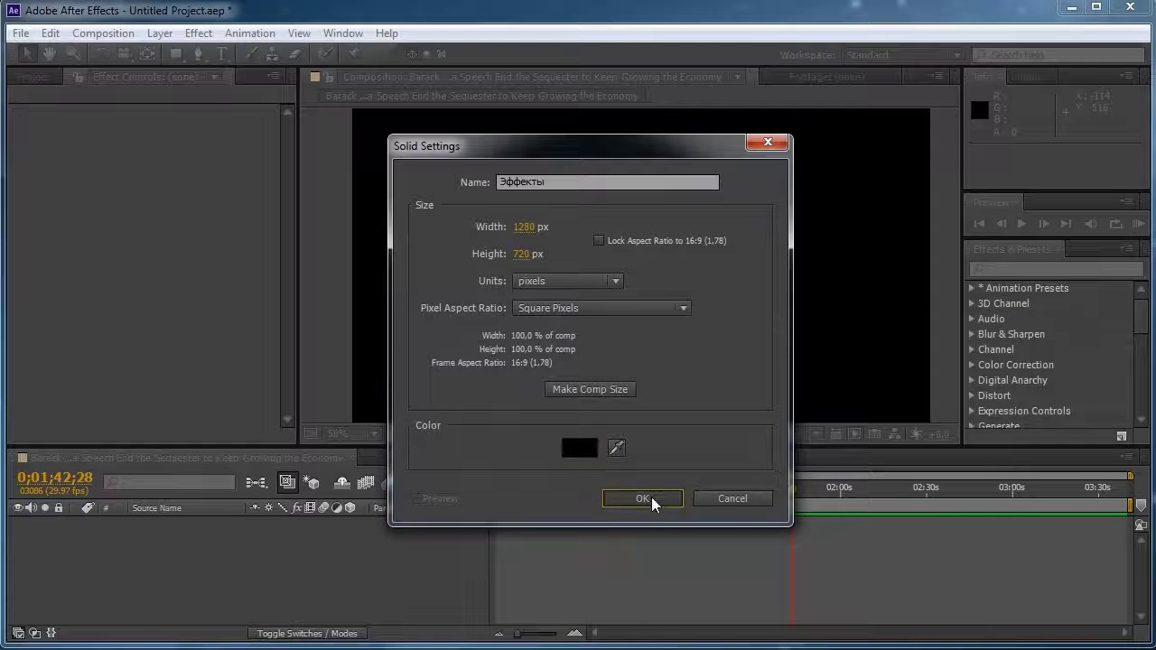
{"action": "left_click", "coordinate": [643, 498]}
Apply Advanced Lightning from the Generate category to the Эффекты solid and move the lightning's origin to about 218, 80
{"action": "left_click", "coordinate": [1005, 249]}
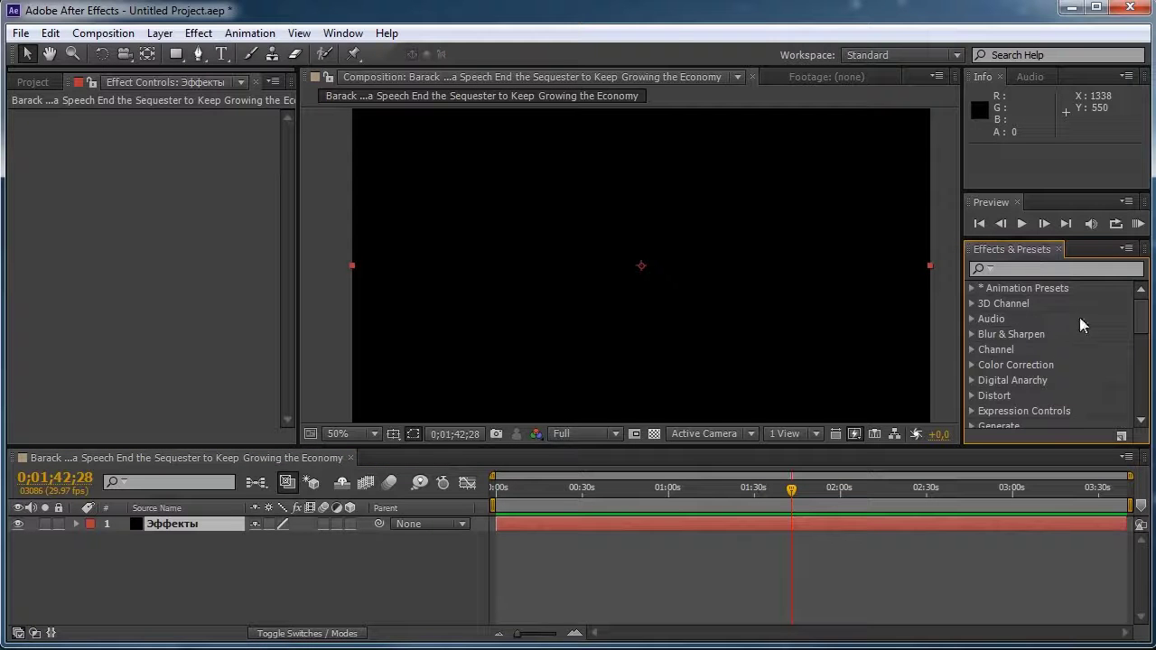
{"action": "left_click_drag", "start_coordinate": [1143, 325], "coordinate": [1145, 345]}
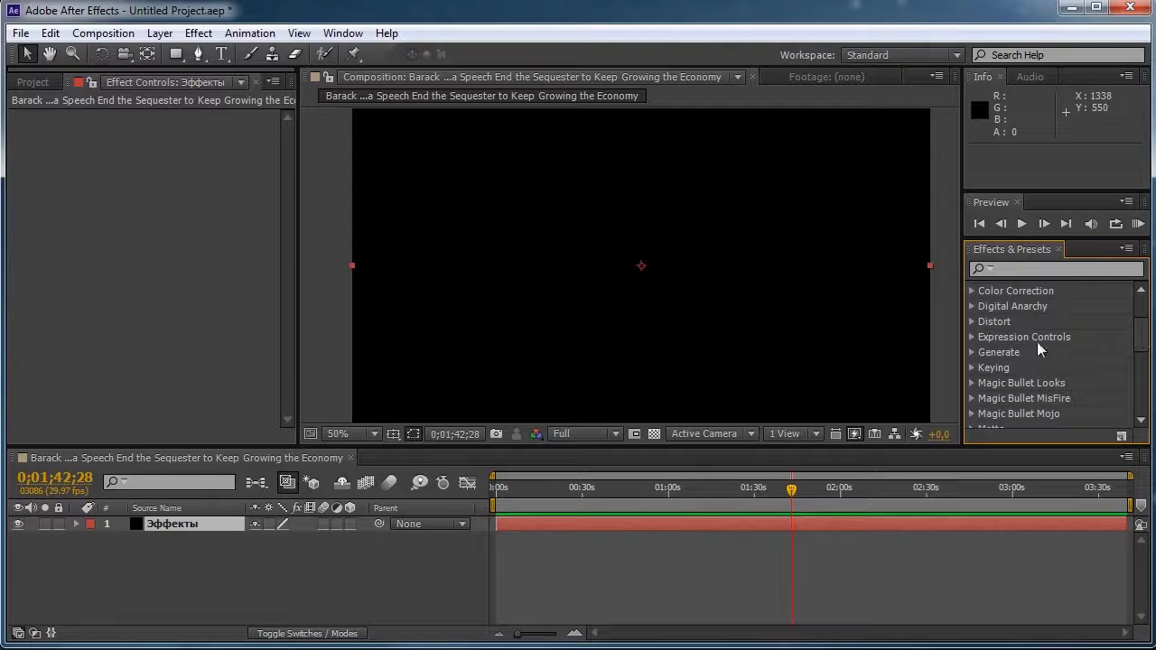
{"action": "left_click", "coordinate": [972, 351]}
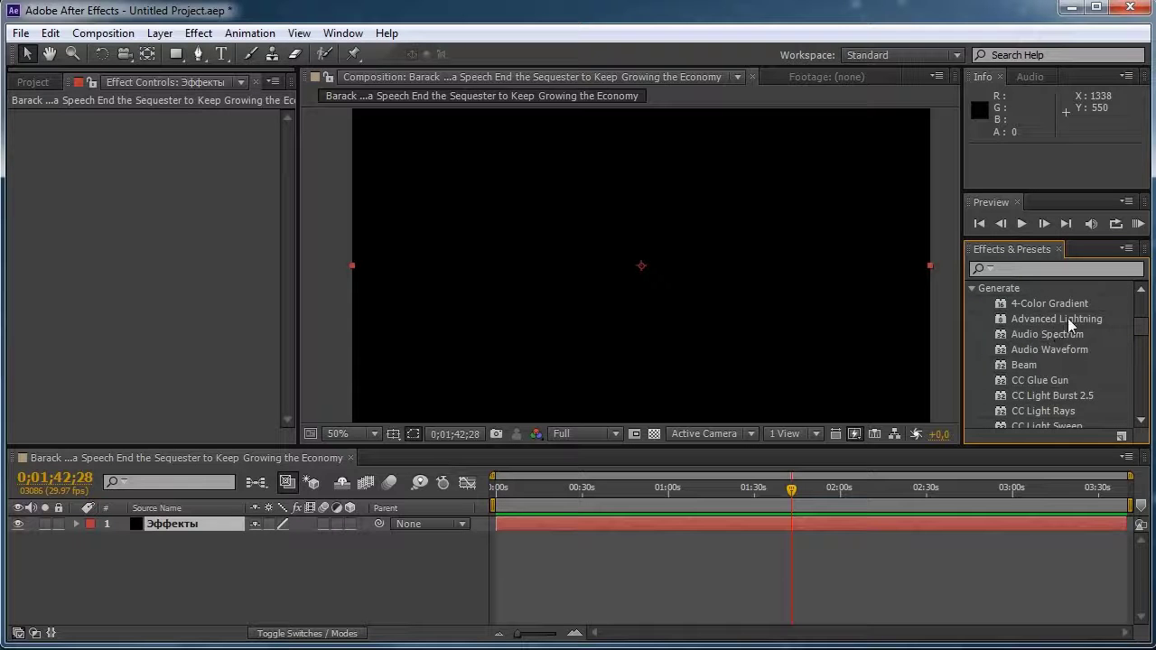
{"action": "left_click_drag", "start_coordinate": [1066, 320], "coordinate": [683, 286]}
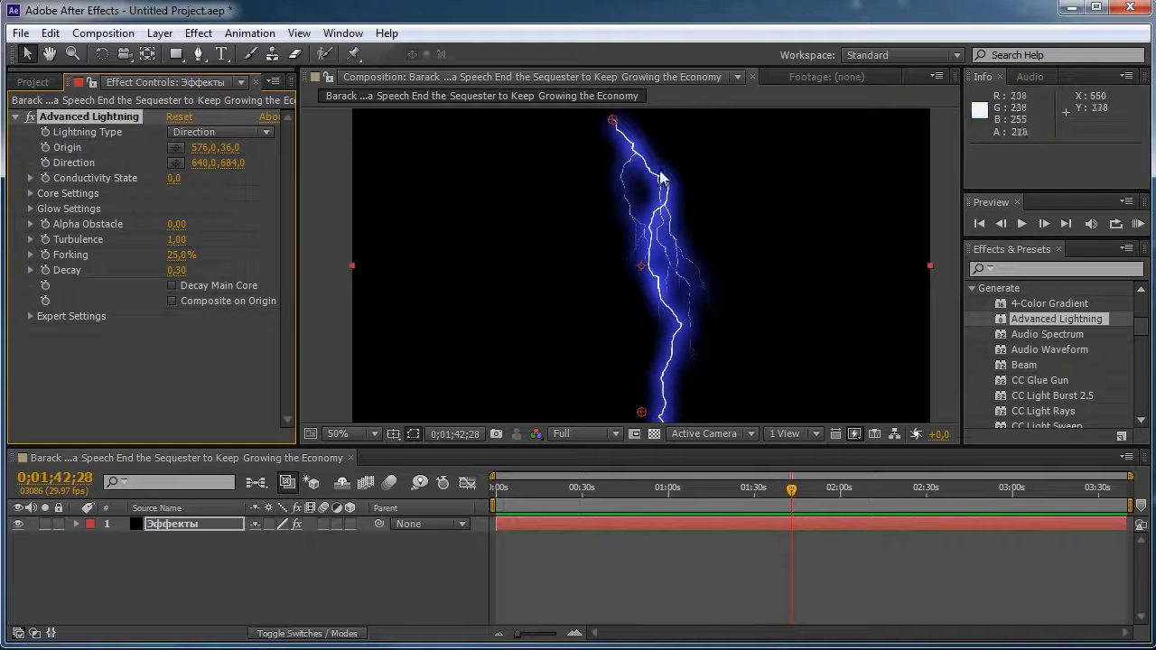
{"action": "left_click_drag", "start_coordinate": [608, 121], "coordinate": [776, 192]}
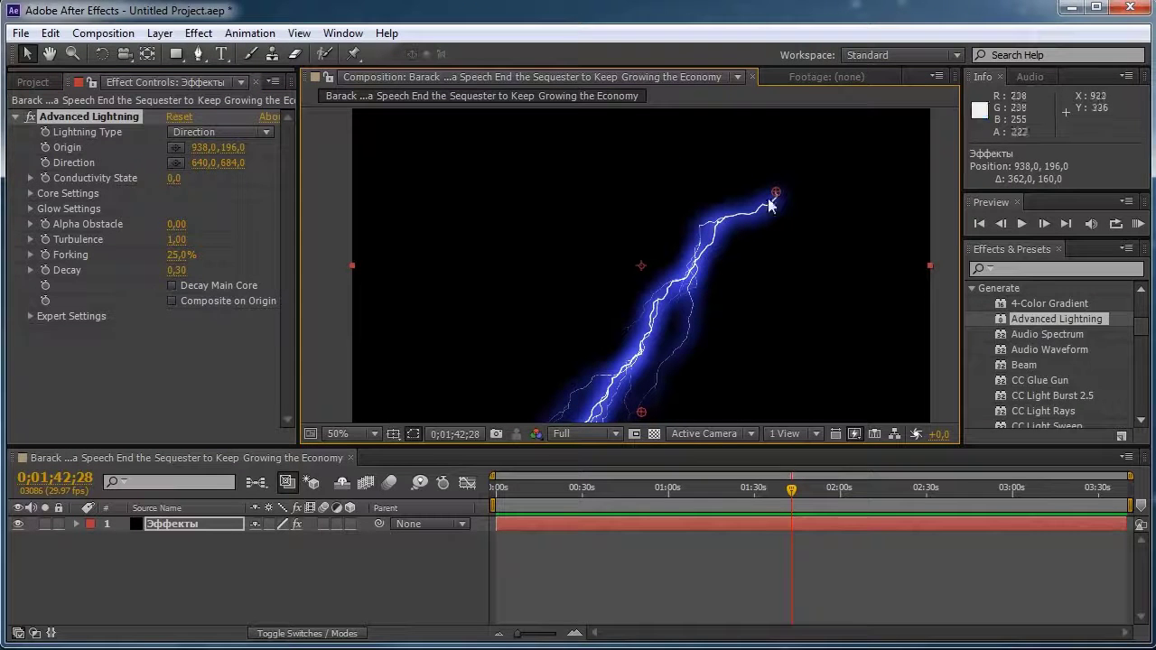
{"action": "left_click_drag", "start_coordinate": [777, 193], "coordinate": [440, 143]}
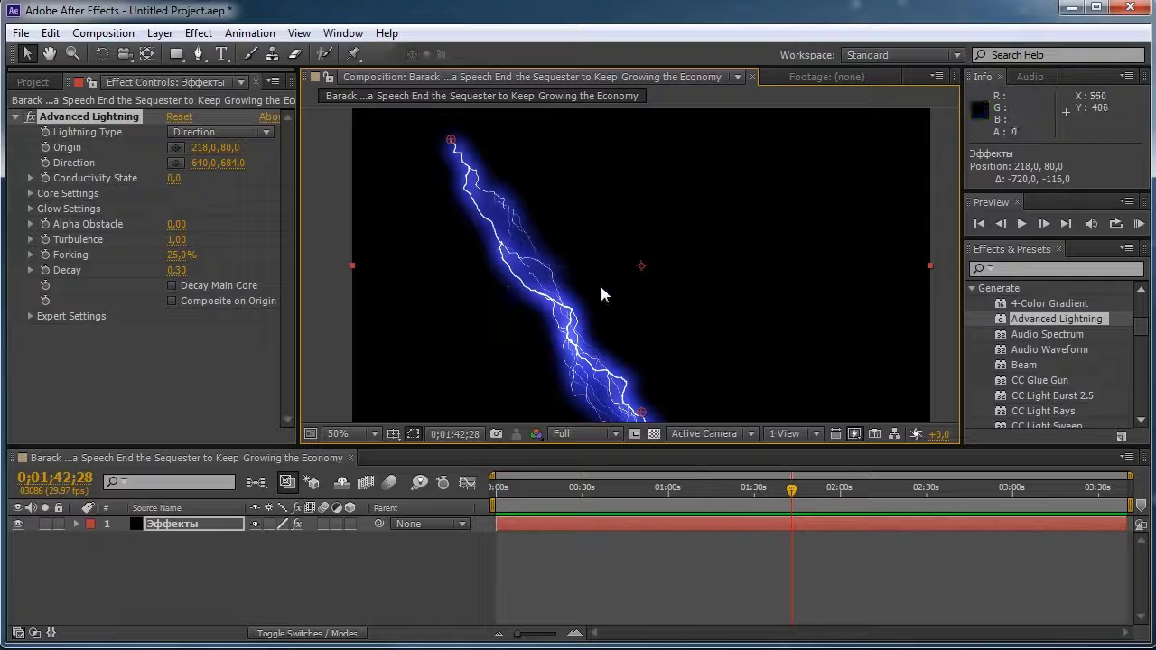
Replace Advanced Lightning on the Эффекты solid with the Beam effect from the Generate category
{"action": "left_click", "coordinate": [66, 119]}
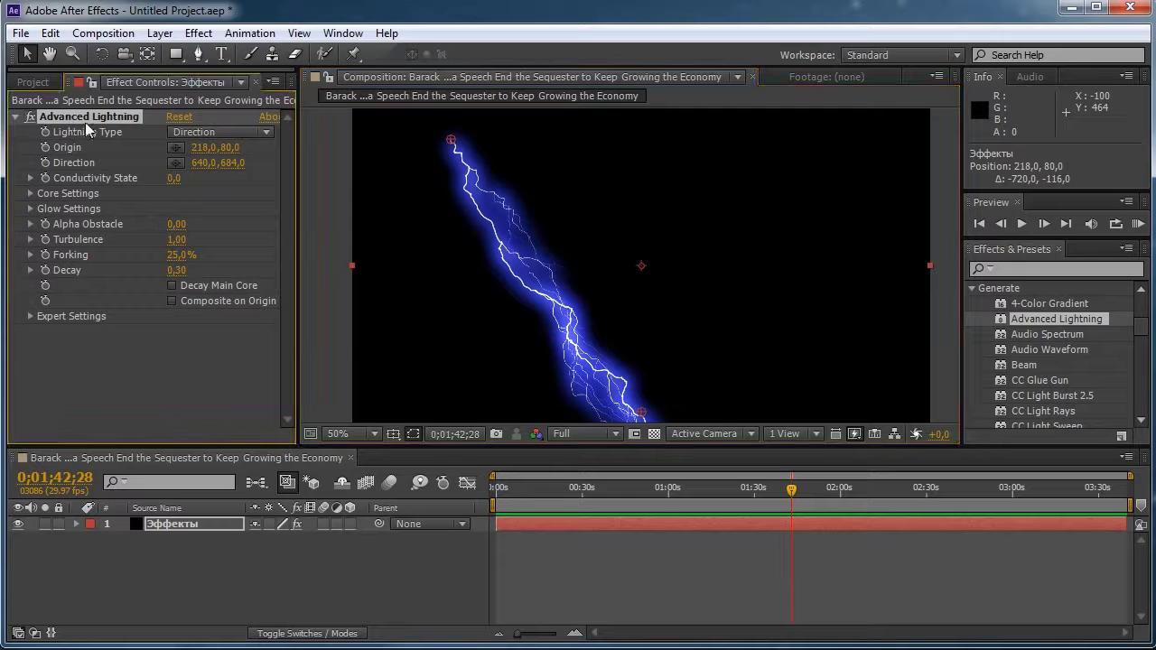
{"action": "key", "text": "Delete"}
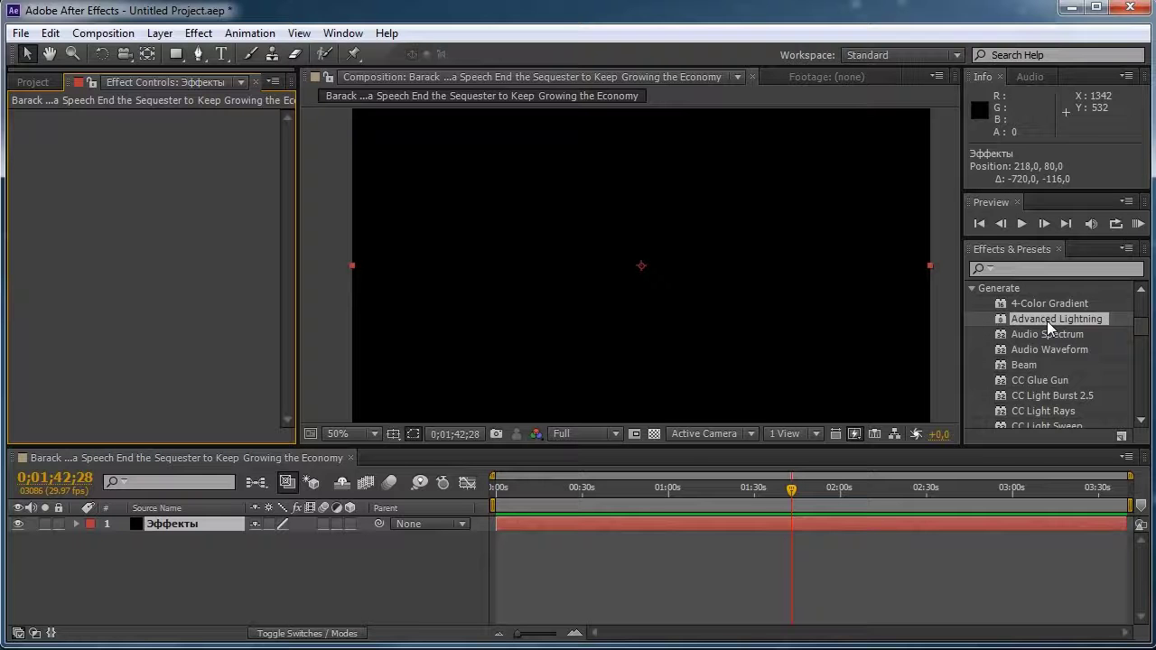
{"action": "left_click_drag", "start_coordinate": [1018, 366], "coordinate": [685, 309]}
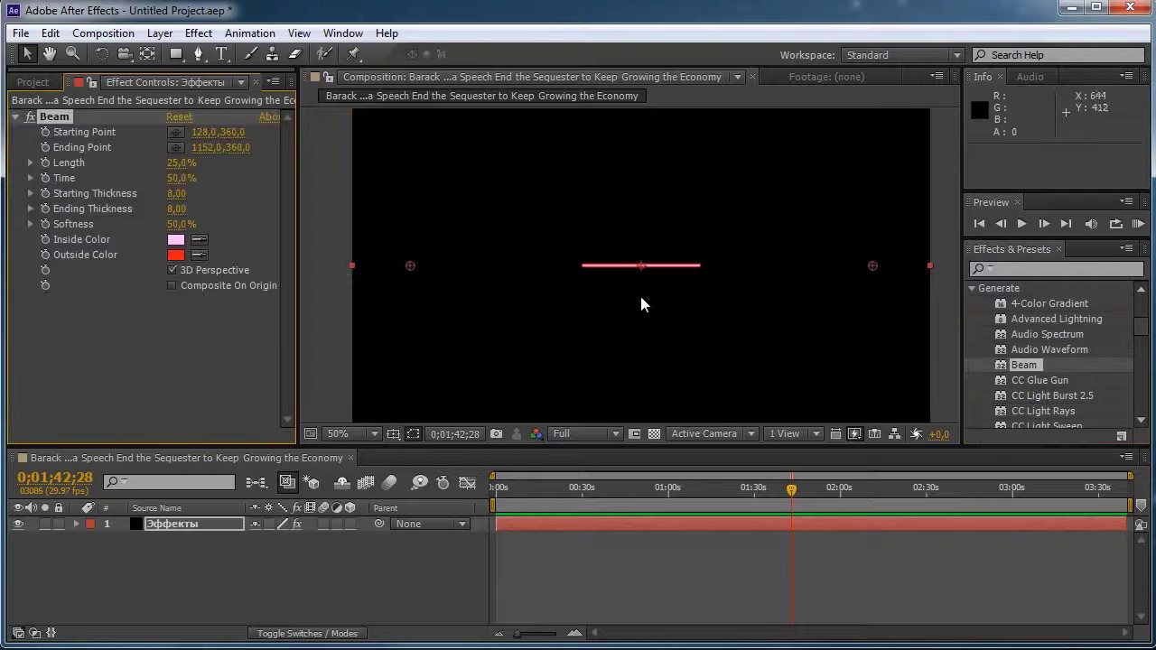
{"action": "key", "text": "period"}
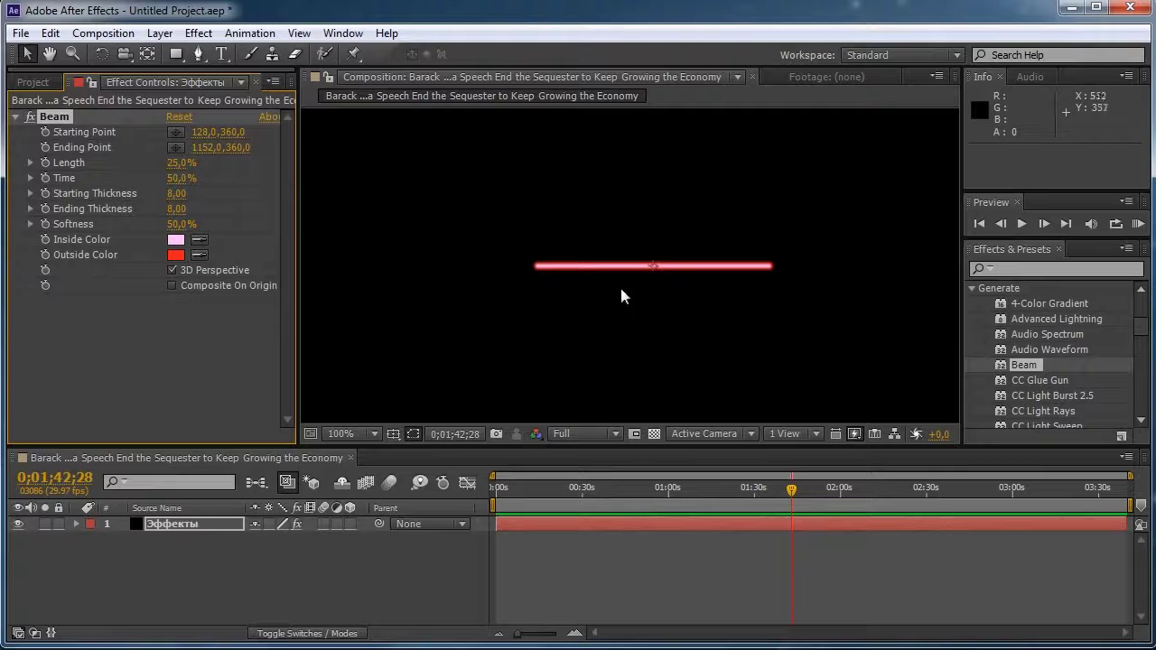
Delete the Beam effect and apply Lens Flare from the Generate category to the Эффекты solid
{"action": "left_click", "coordinate": [171, 270]}
{"action": "key", "text": "Delete"}
{"action": "left_click", "coordinate": [1145, 334]}
{"action": "left_click_drag", "start_coordinate": [1145, 334], "coordinate": [1147, 366]}
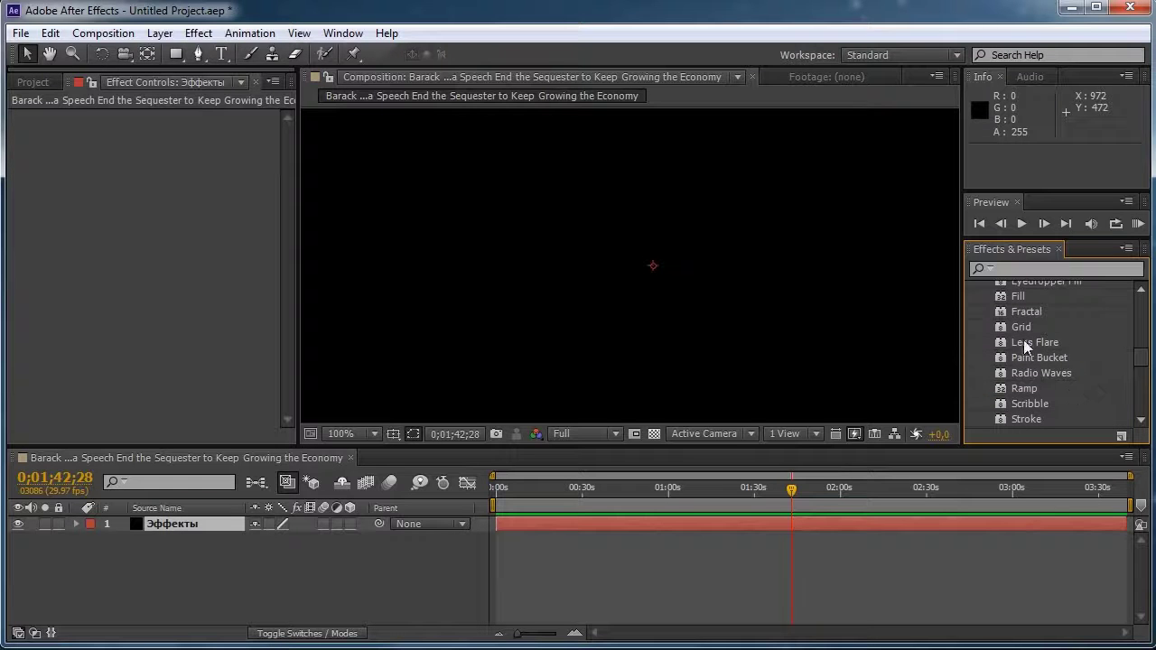
{"action": "left_click_drag", "start_coordinate": [1023, 345], "coordinate": [700, 315]}
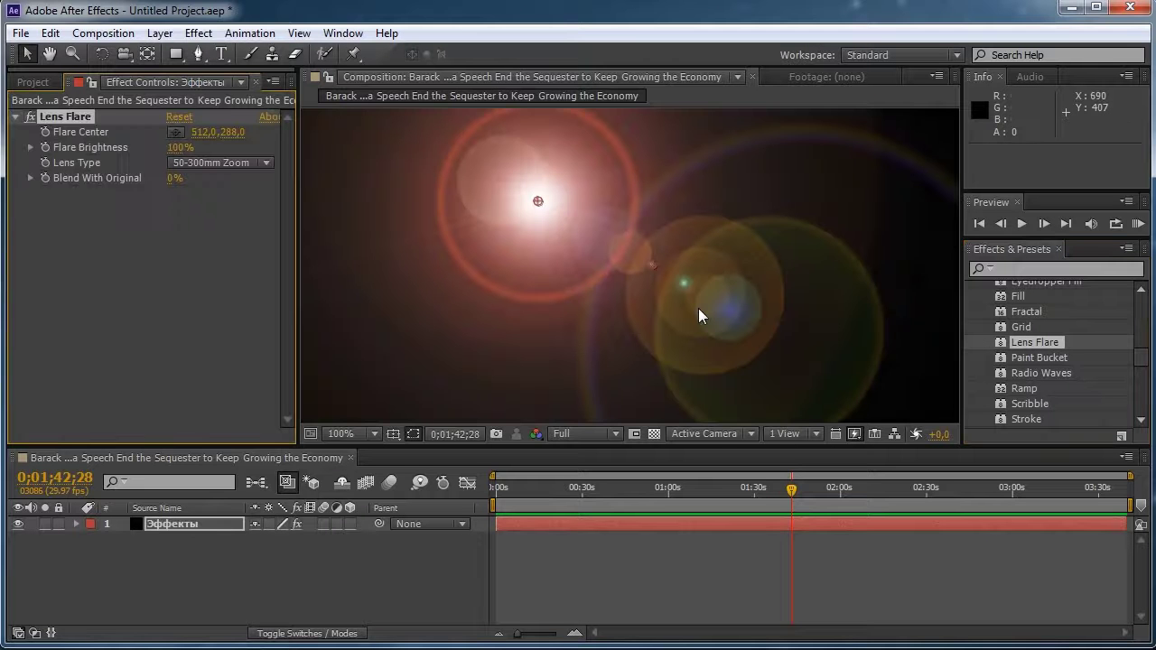
Set the Lens Flare's lens type to 35mm Prime and move the flare centre to about 397, 289
{"action": "left_click_drag", "start_coordinate": [538, 201], "coordinate": [908, 165]}
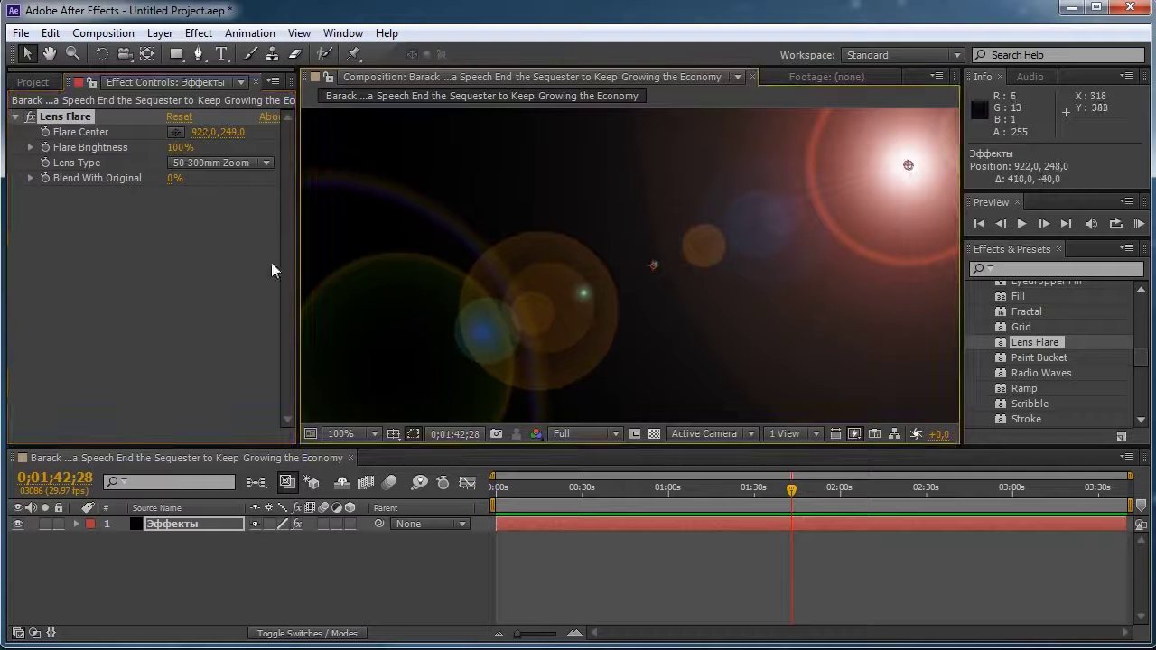
{"action": "left_click", "coordinate": [217, 162]}
{"action": "left_click", "coordinate": [213, 199]}
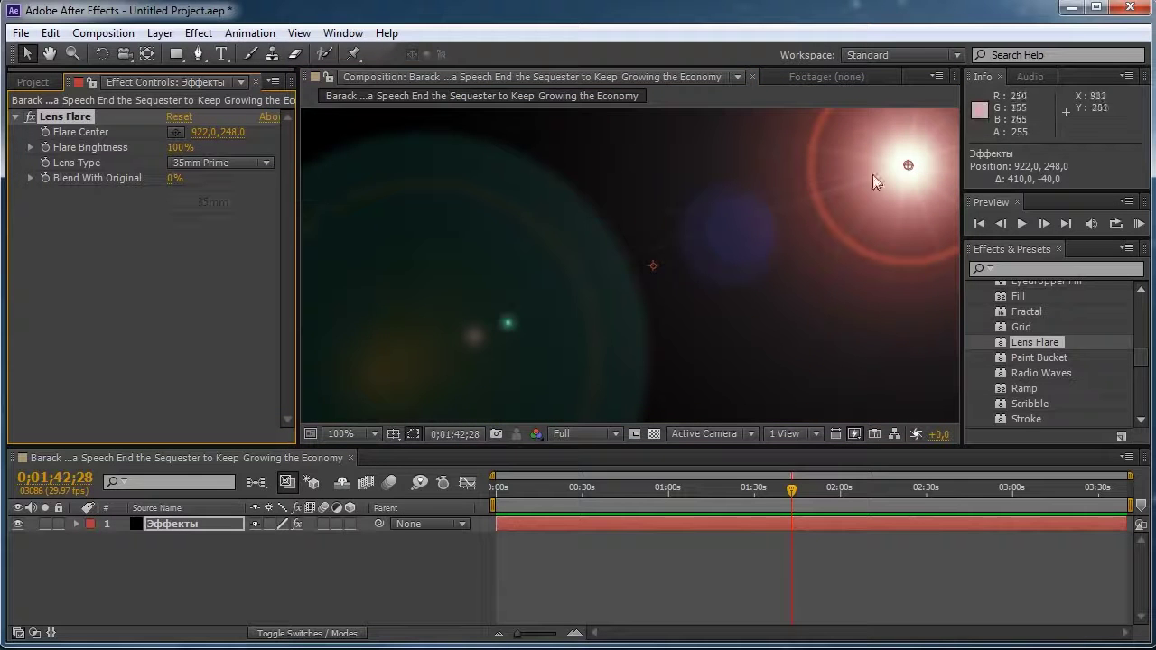
{"action": "left_click_drag", "start_coordinate": [908, 165], "coordinate": [433, 205]}
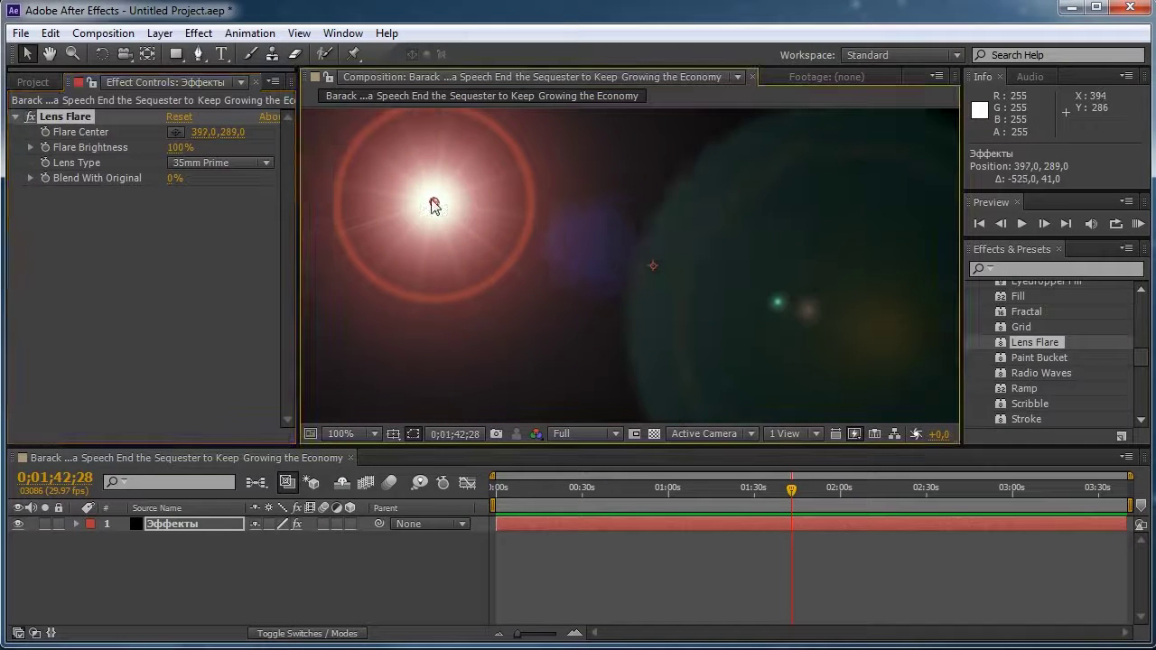